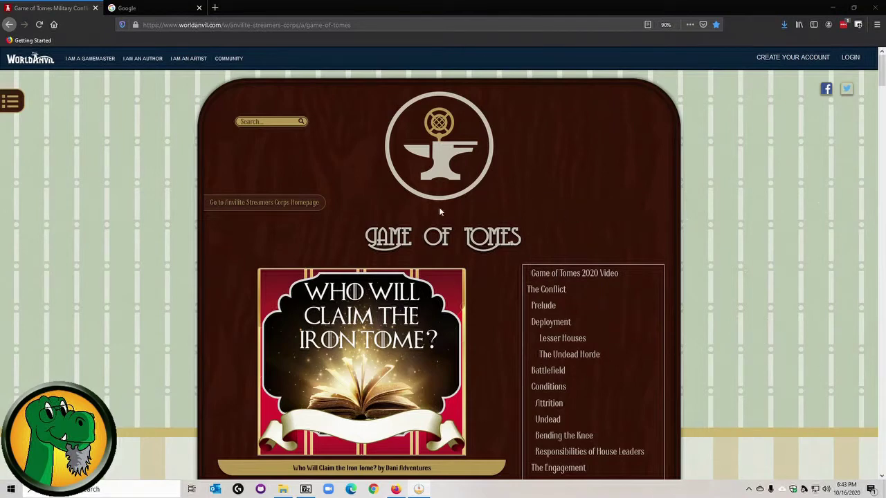
# Step: Open the game-of-tomes GitHub repository from the browser's recent highlights, in place of the Google page
pyautogui.click(153, 8)
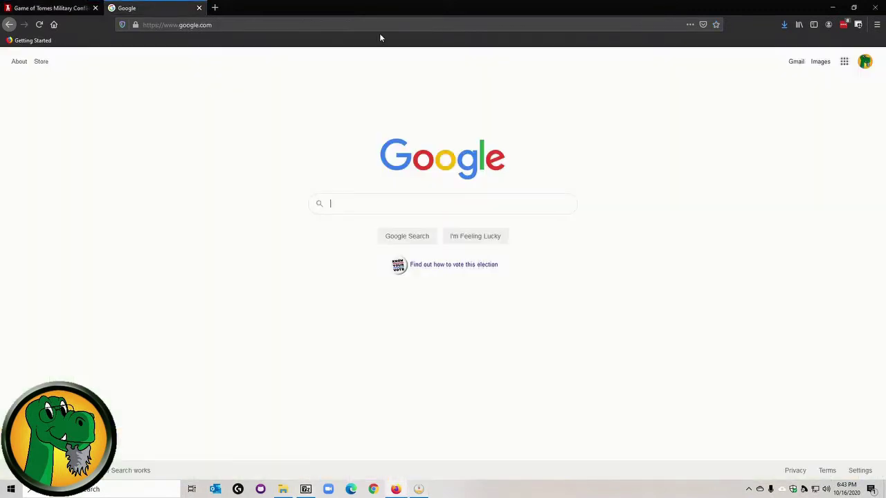
pyautogui.click(799, 24)
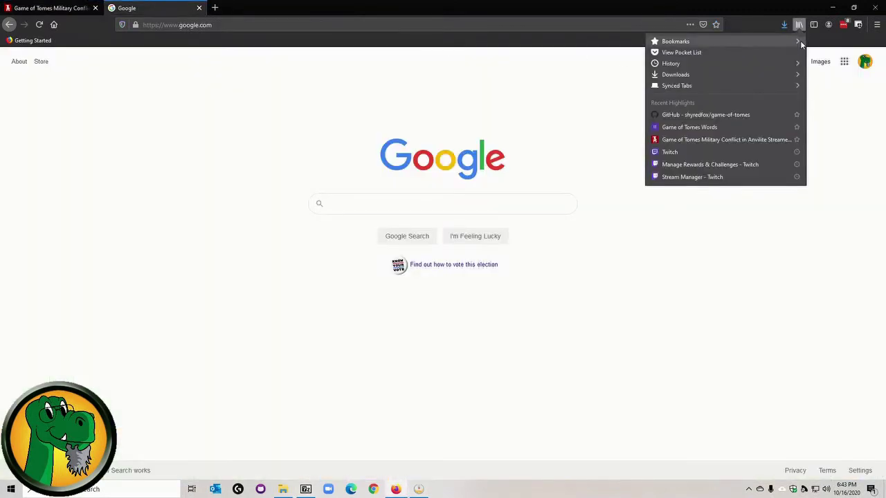
pyautogui.click(712, 115)
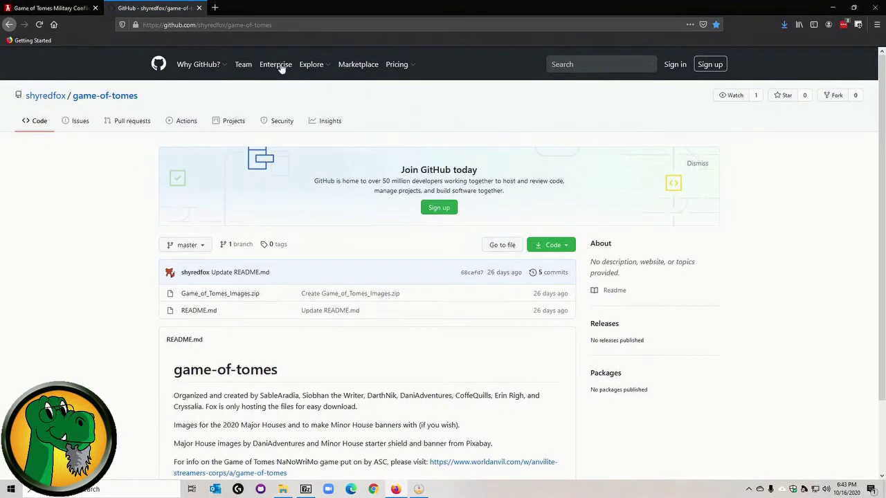
# Step: Move the GitHub page to its own window, shrink it from full screen and place it over the left half of the screen
pyautogui.rightClick(164, 7)
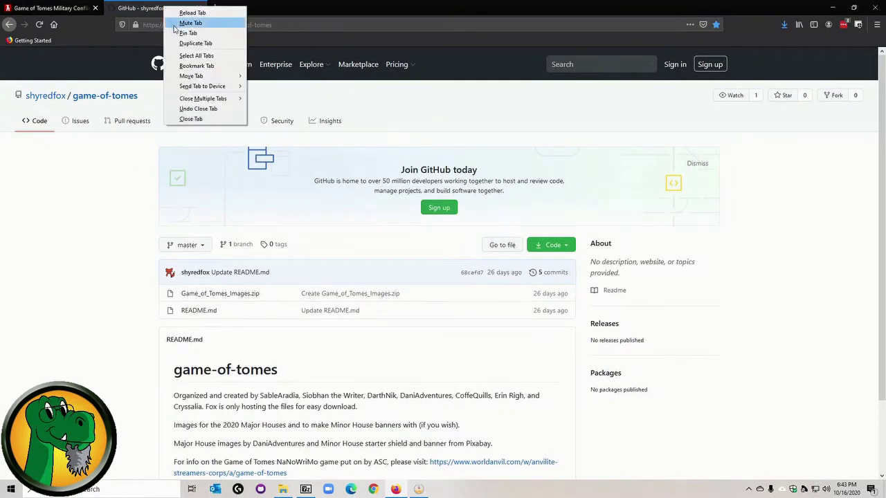
pyautogui.moveTo(219, 78)
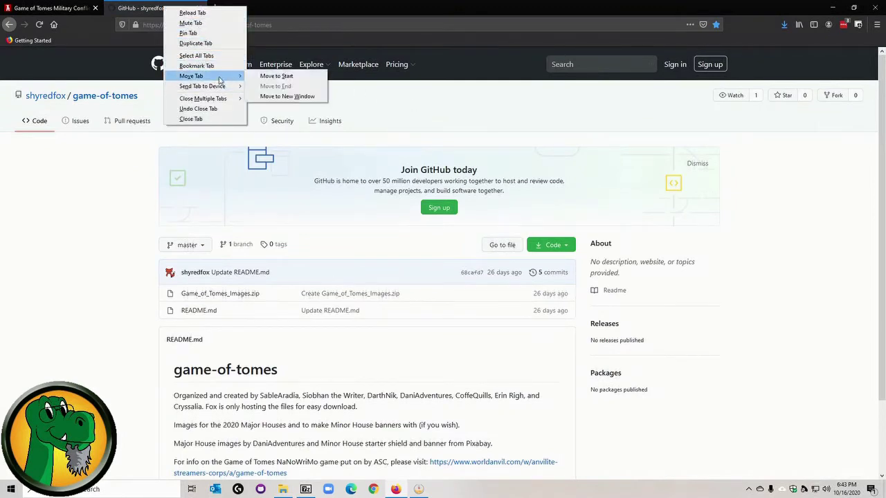
pyautogui.click(284, 97)
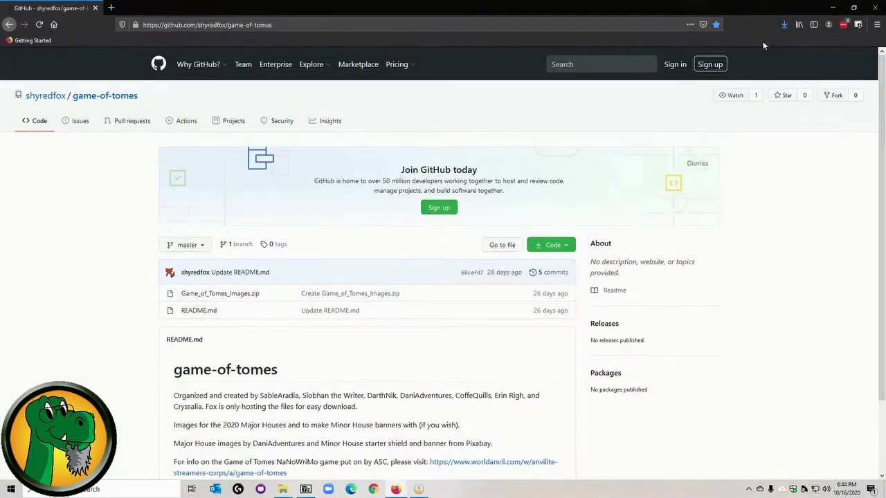
pyautogui.click(853, 7)
pyautogui.moveTo(729, 28); pyautogui.dragTo(314, 27)
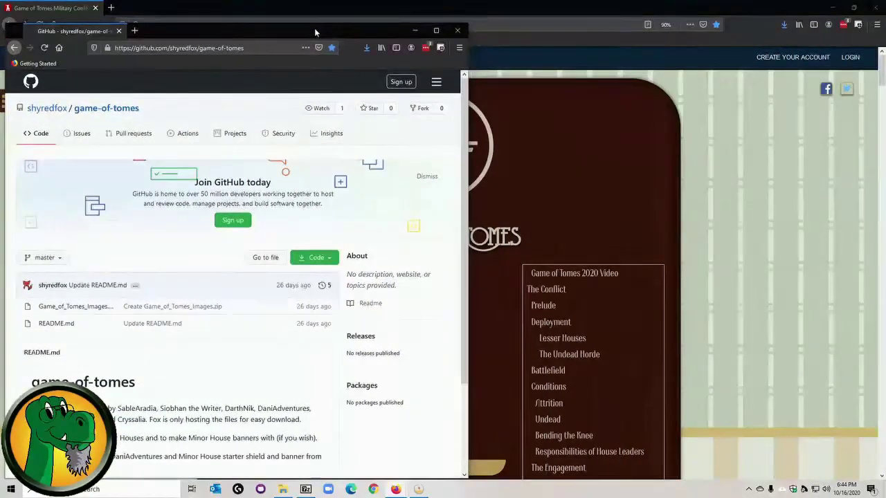
# Step: Download the game-of-tomes repository as a ZIP and open it with 7-Zip File Manager
pyautogui.click(323, 257)
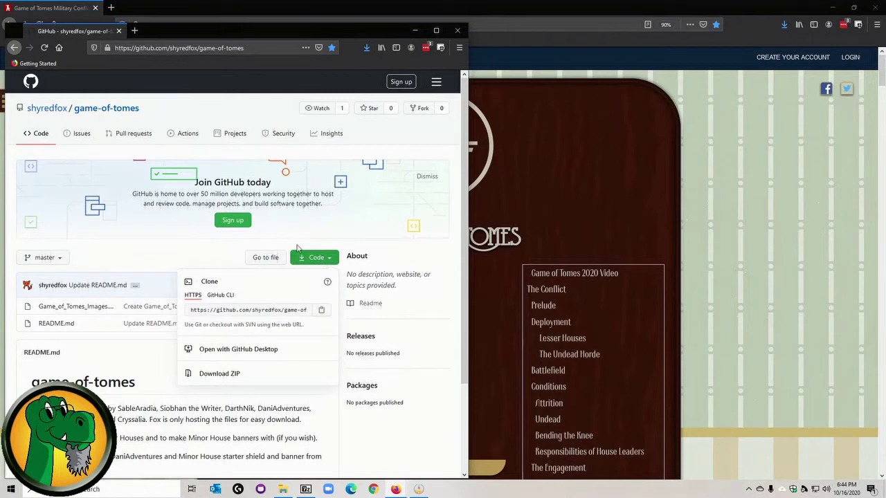
pyautogui.click(235, 375)
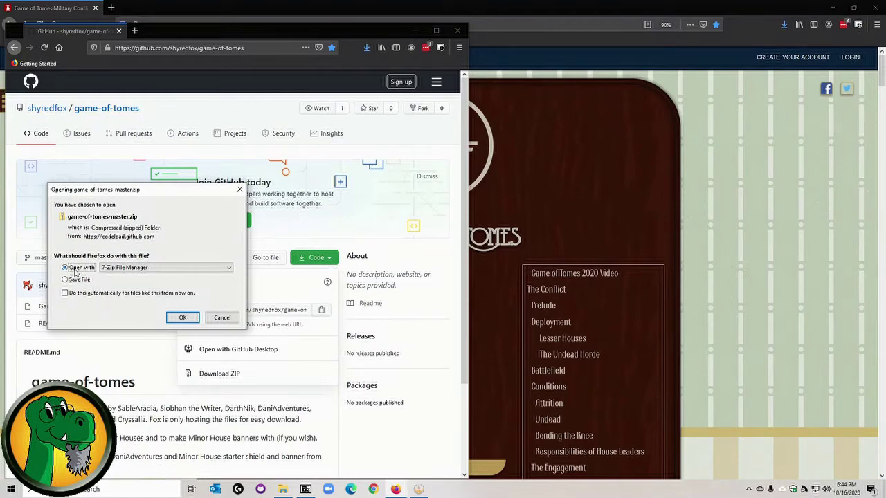
pyautogui.click(182, 318)
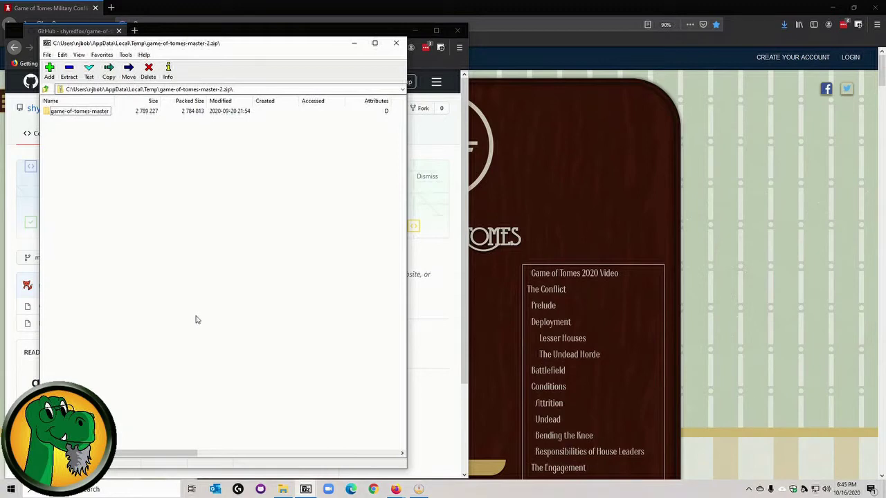
# Step: Copy all files from Game_of_Tomes_Images.zip inside the game-of-tomes-master folder into the empty Houses folder in File Explorer
pyautogui.doubleClick(73, 112)
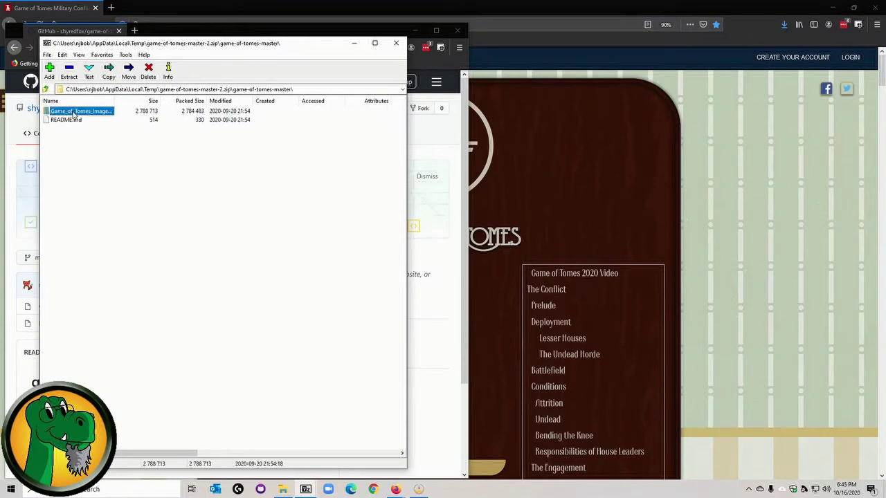
pyautogui.doubleClick(74, 112)
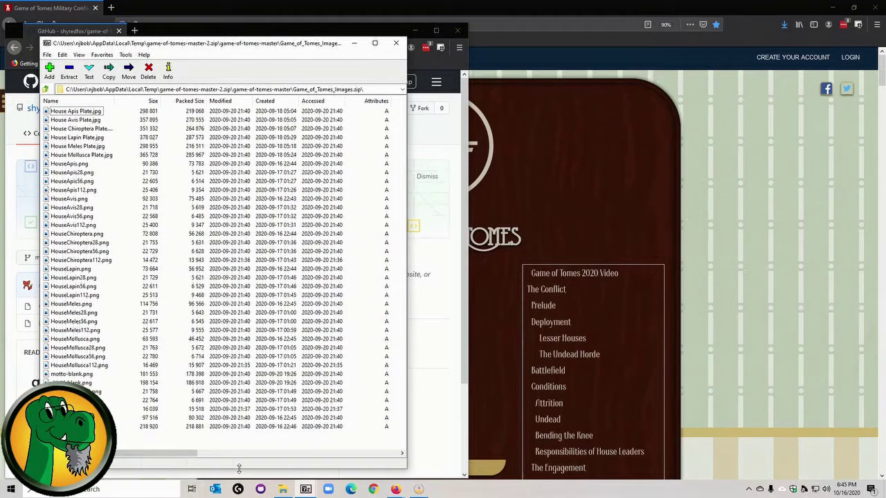
pyautogui.click(287, 493)
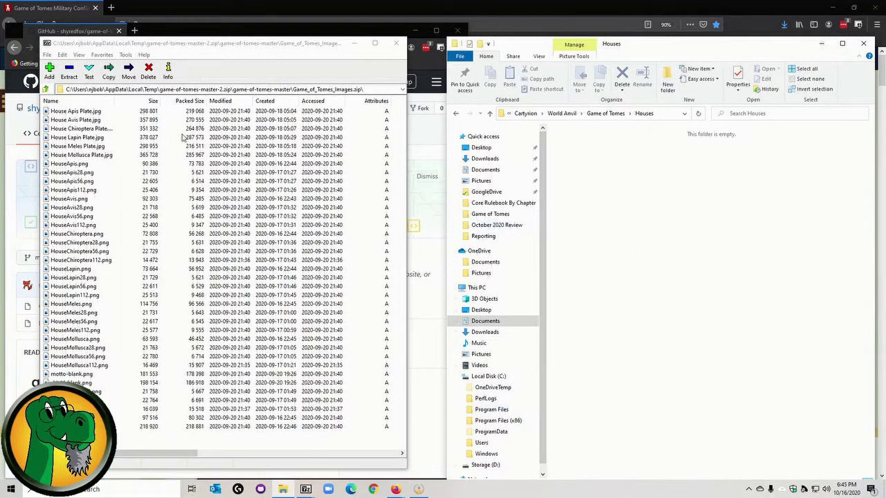
pyautogui.click(82, 113)
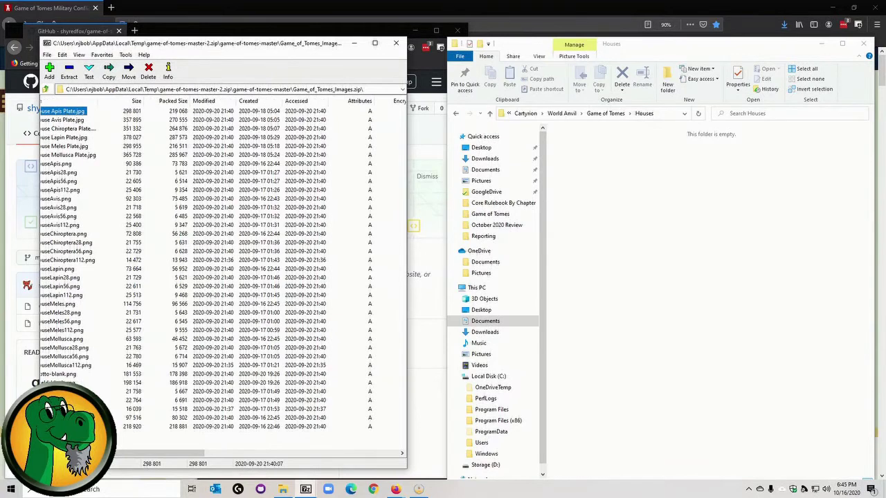
pyautogui.keyDown('shift'); pyautogui.click(73, 426); pyautogui.keyUp('shift')
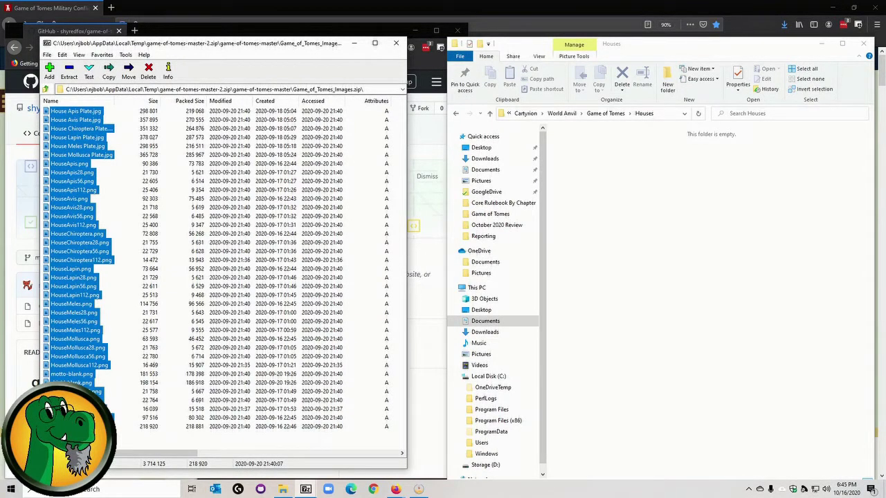
pyautogui.moveTo(97, 272); pyautogui.dragTo(639, 296)
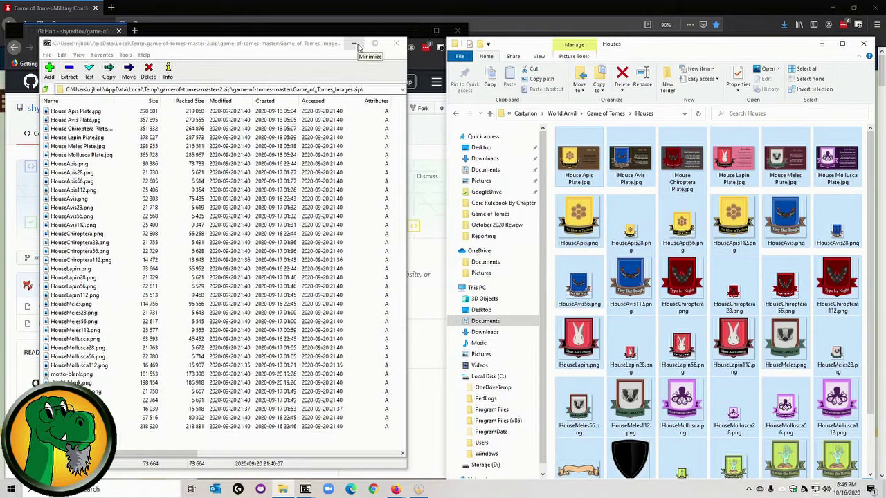
# Step: Close the 7-Zip archive window and the GitHub browser window
pyautogui.click(396, 45)
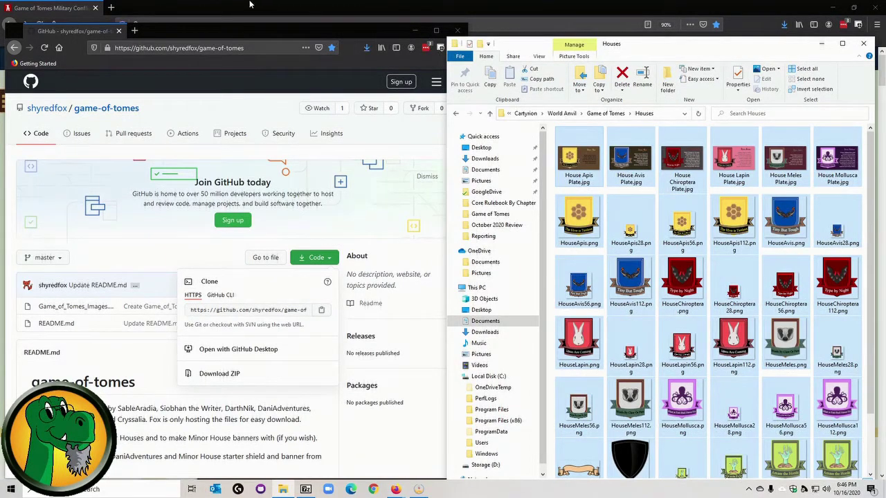
pyautogui.click(211, 199)
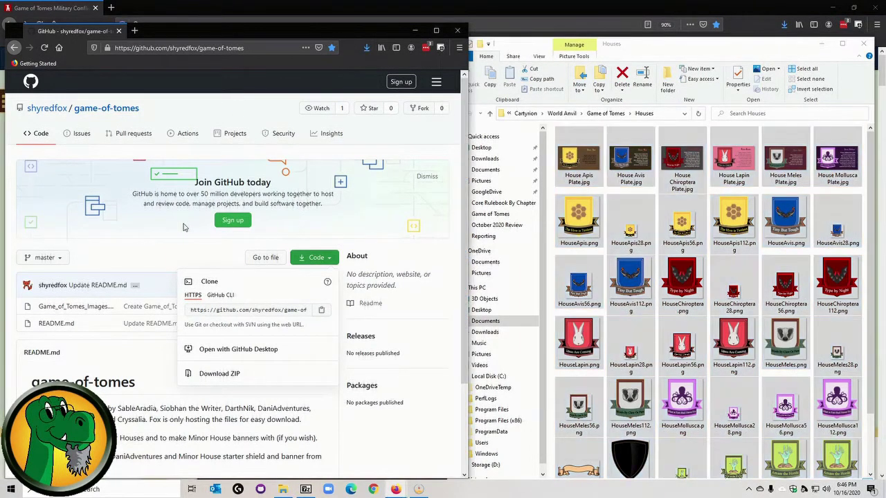
pyautogui.click(456, 31)
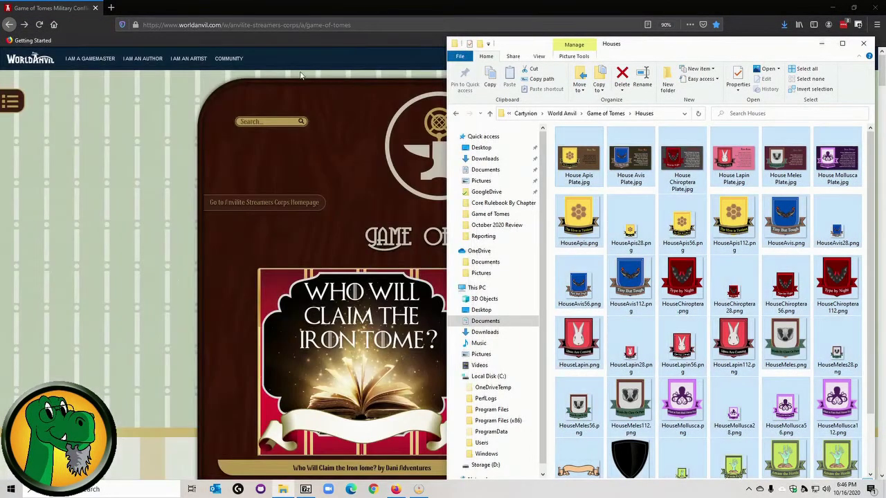
# Step: Go to twitch.tv in a new browser tab and open the account's Creator Dashboard
pyautogui.click(111, 8)
pyautogui.click(169, 25)
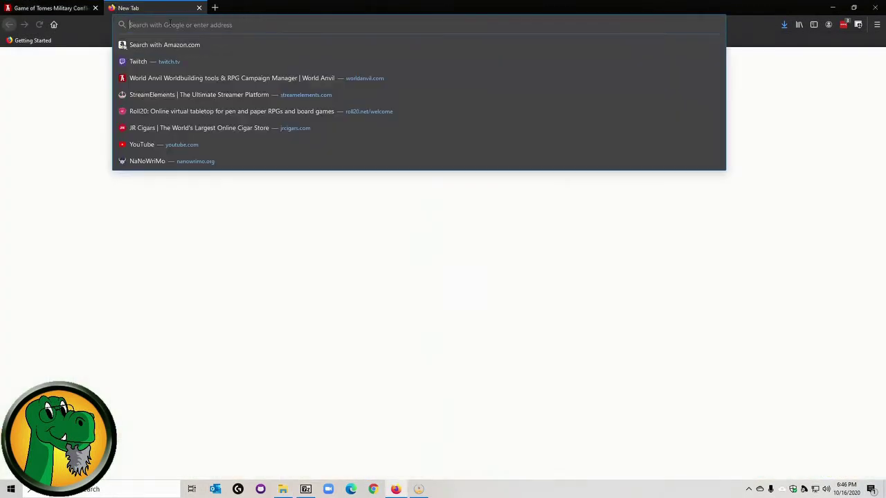
pyautogui.write('twitch.tv/')
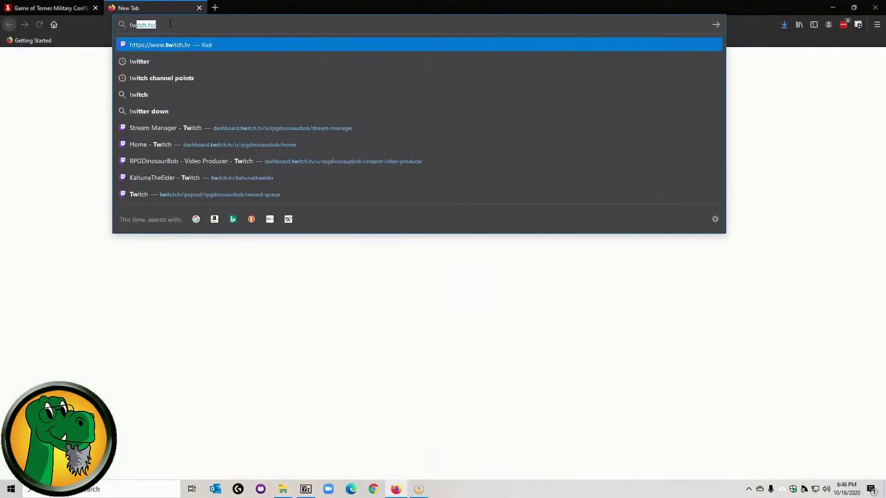
pyautogui.press('Return')
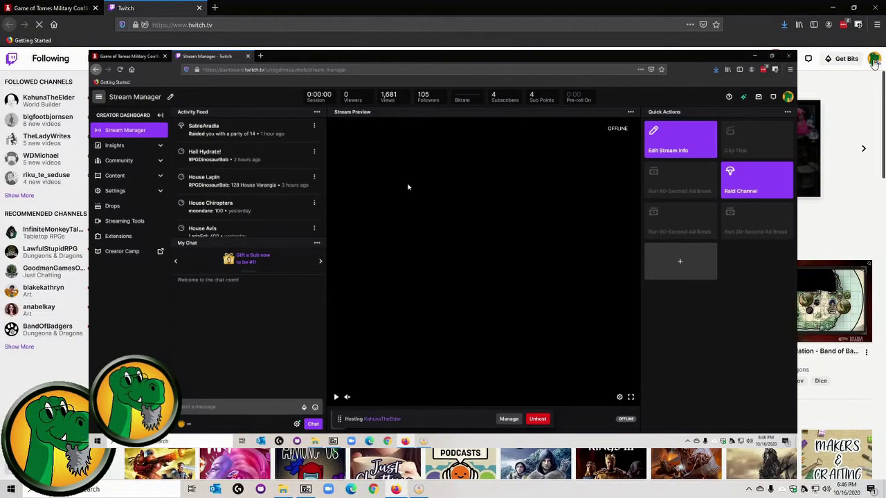
pyautogui.click(874, 61)
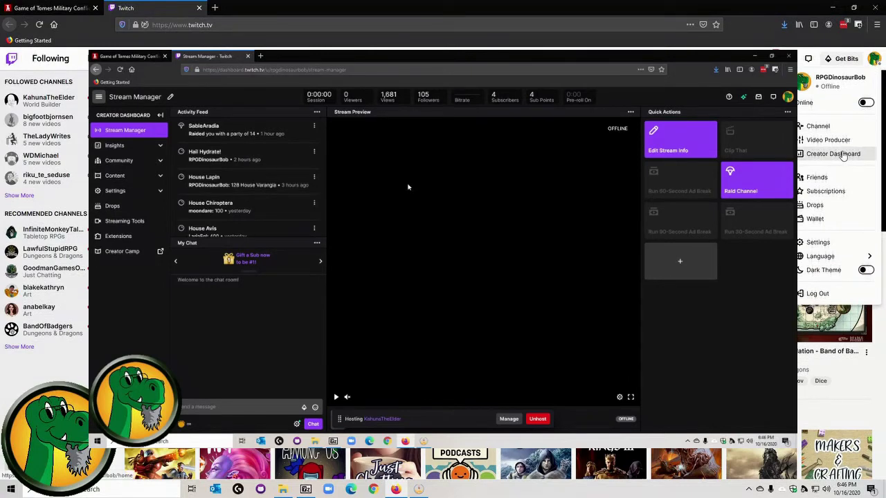
pyautogui.click(843, 155)
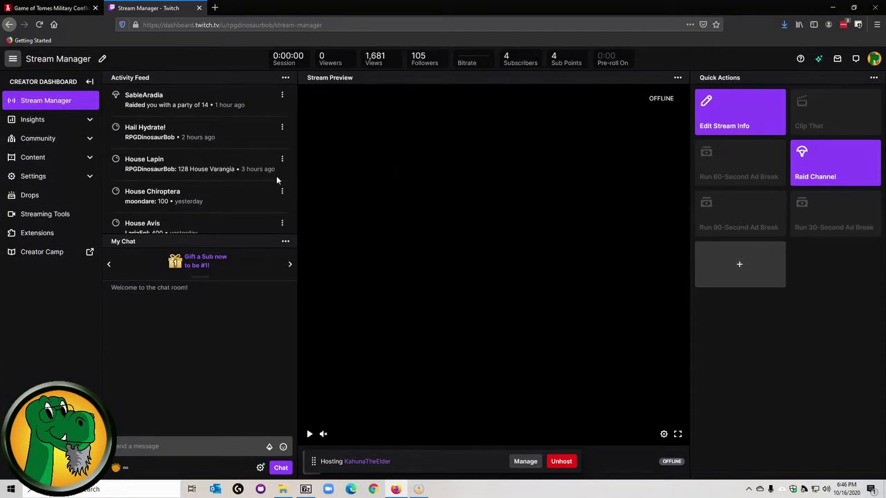
# Step: Open the Manage Rewards & Challenges page of the community Channel Points settings
pyautogui.click(49, 143)
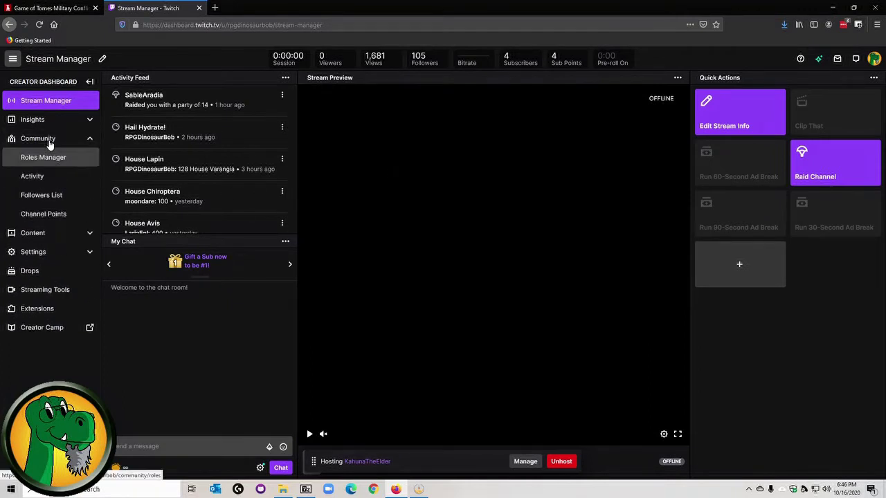
pyautogui.click(46, 214)
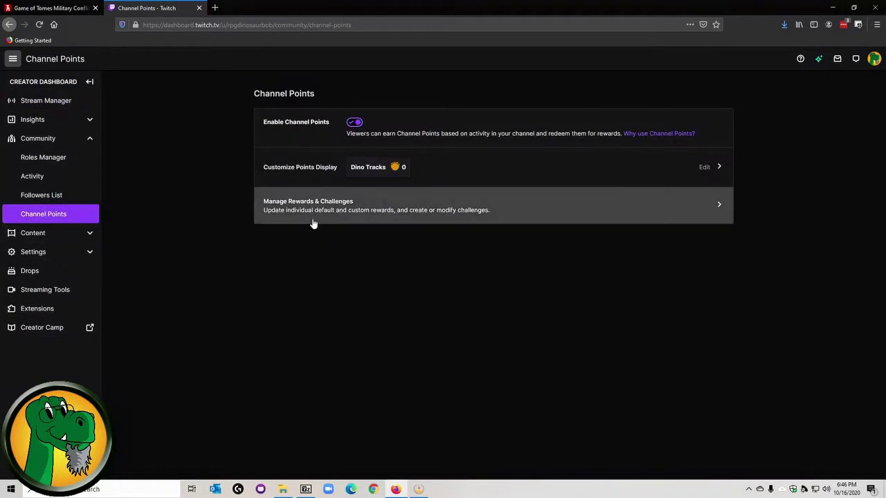
pyautogui.click(331, 211)
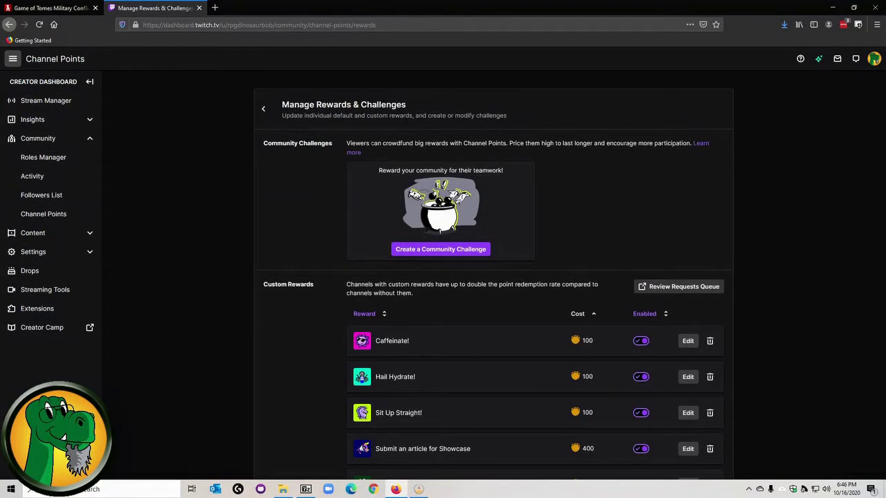
# Step: Start a new custom reward below the existing custom rewards and name it House Apis
pyautogui.scroll(-1, 367, 159)
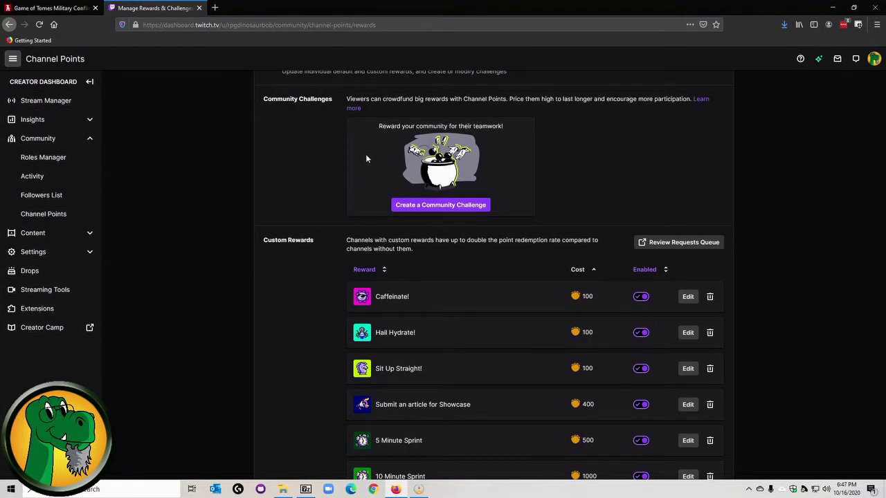
pyautogui.scroll(-2, 362, 304)
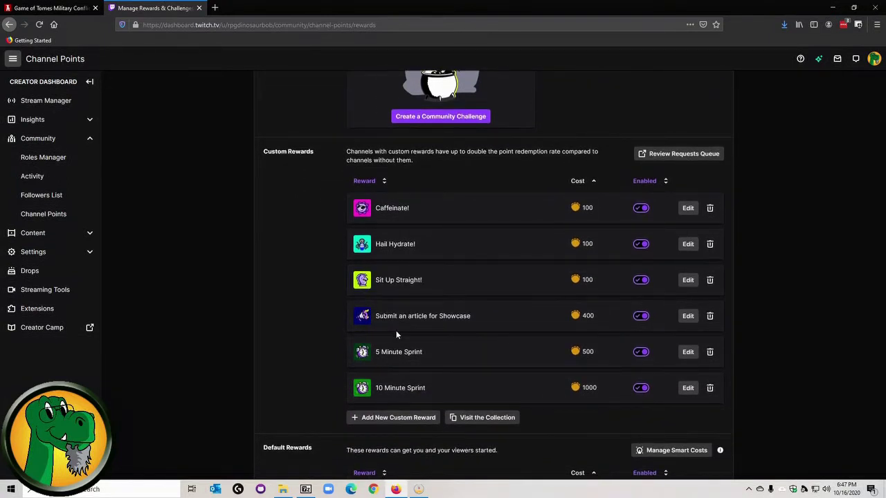
pyautogui.scroll(-3, 396, 330)
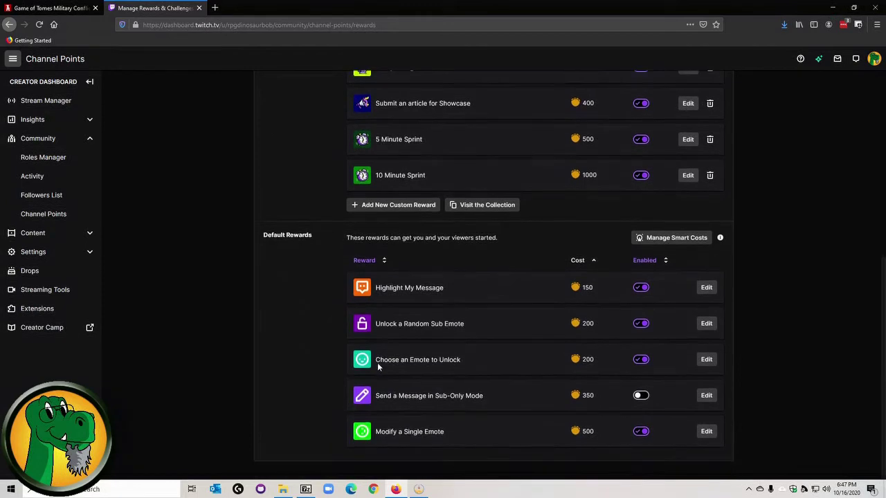
pyautogui.scroll(3, 377, 367)
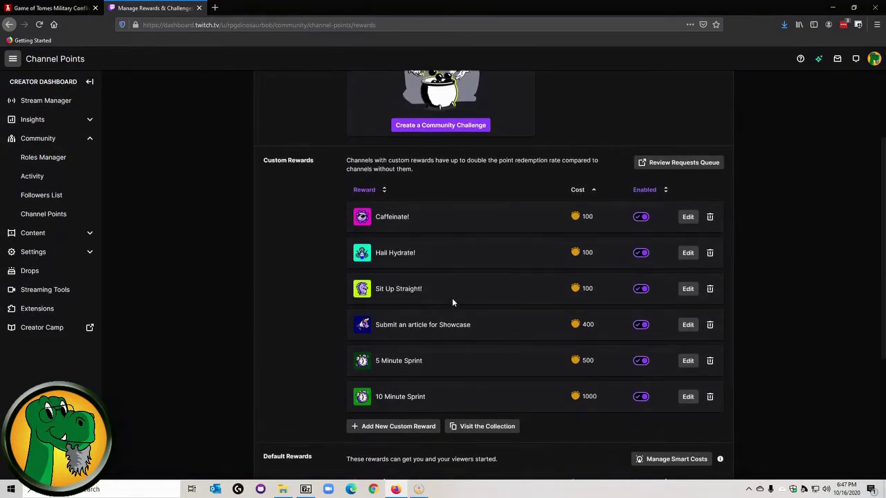
pyautogui.scroll(-1, 452, 299)
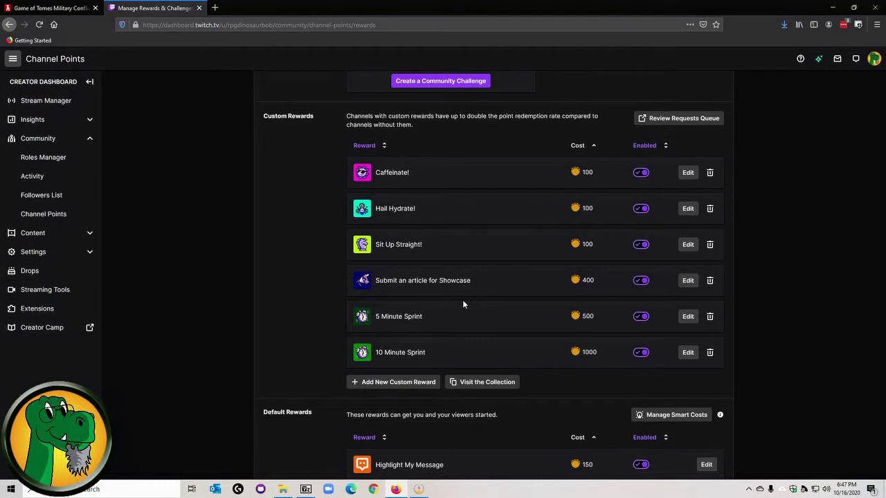
pyautogui.click(411, 385)
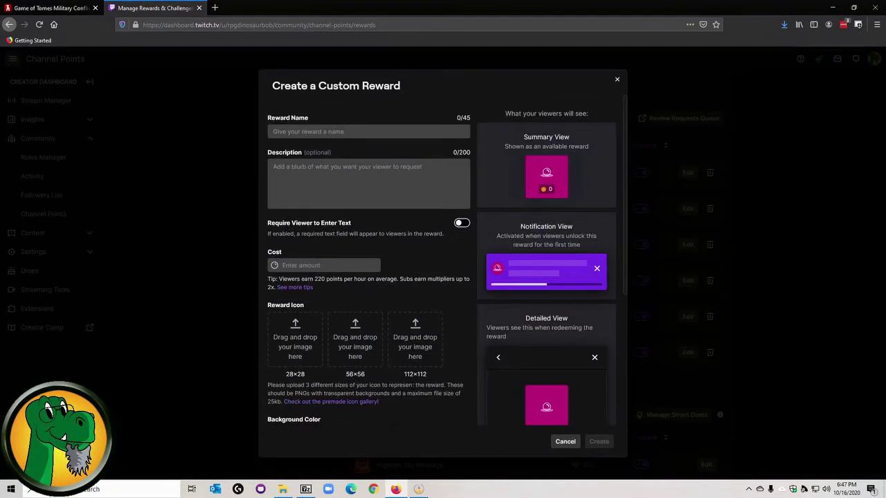
pyautogui.click(318, 131)
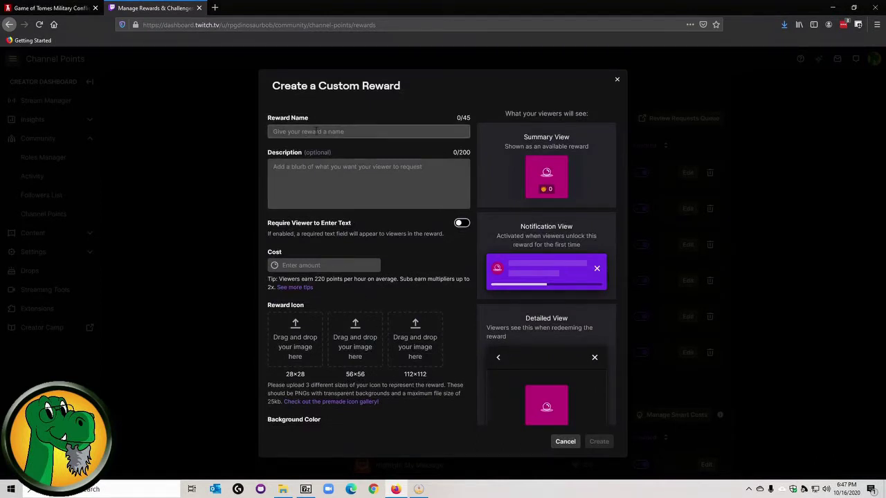
pyautogui.write('Hous')
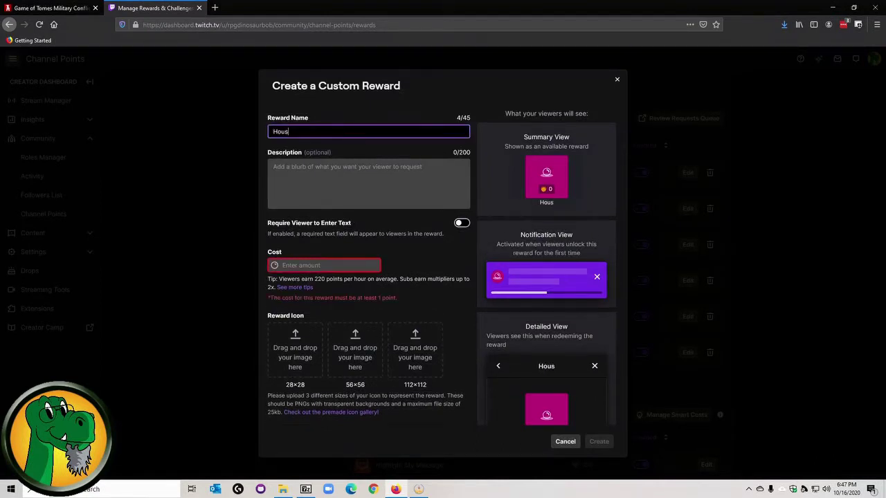
pyautogui.write('e Apis')
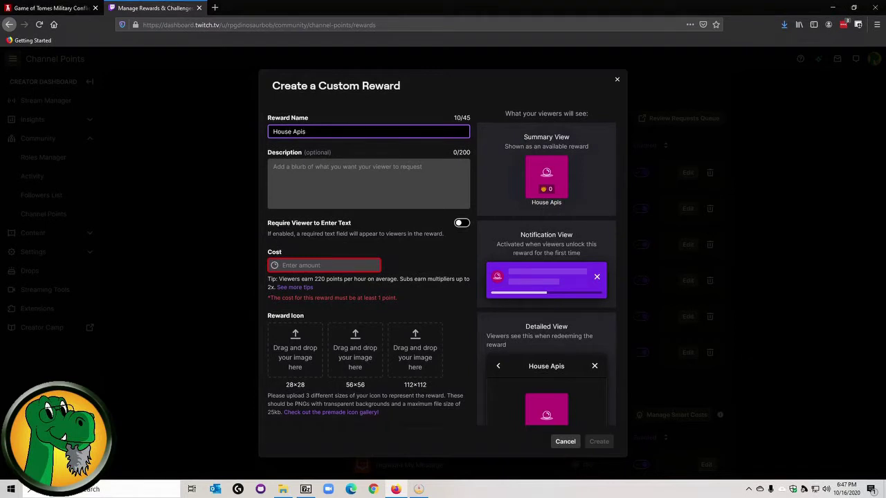
# Step: Enter the reward description "Pledge your words to" followed by the house leader's handle and "and House Apis"
pyautogui.click(290, 174)
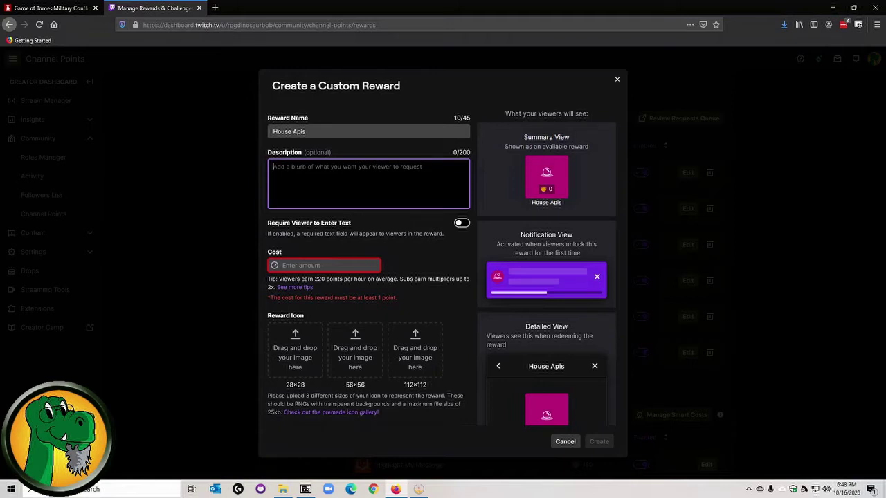
pyautogui.write('Ple')
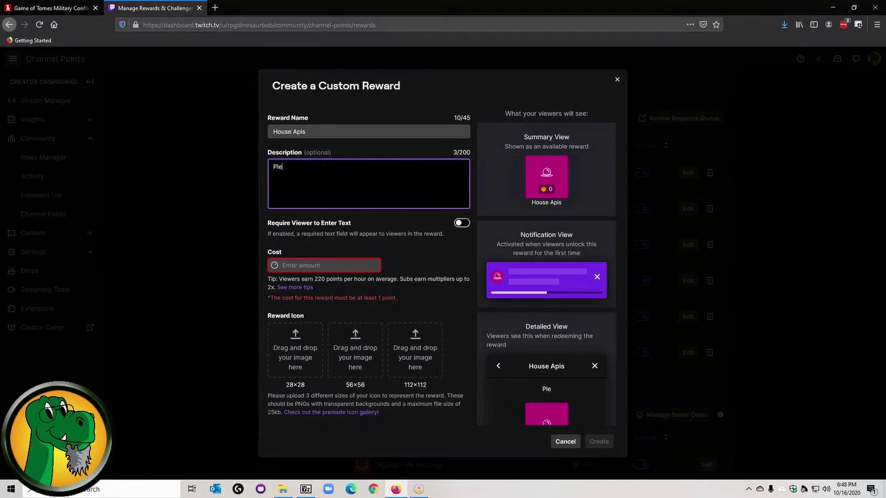
pyautogui.write('dge your wo')
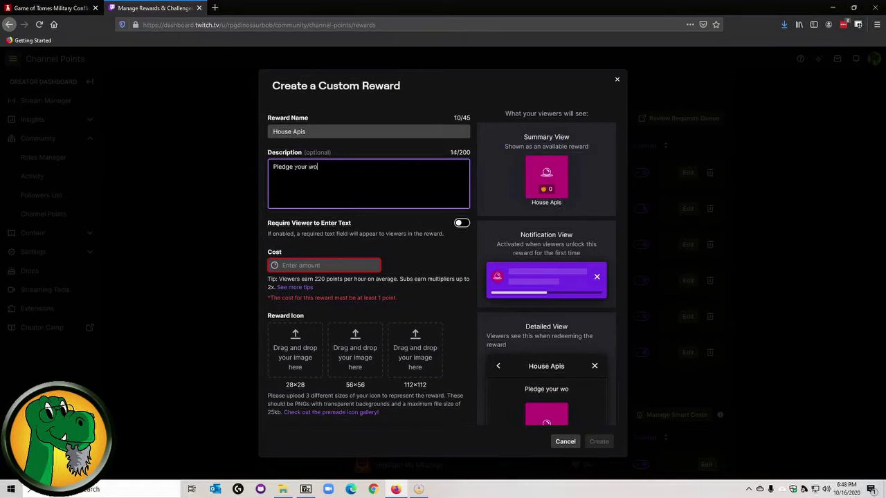
pyautogui.write('rds to Dan')
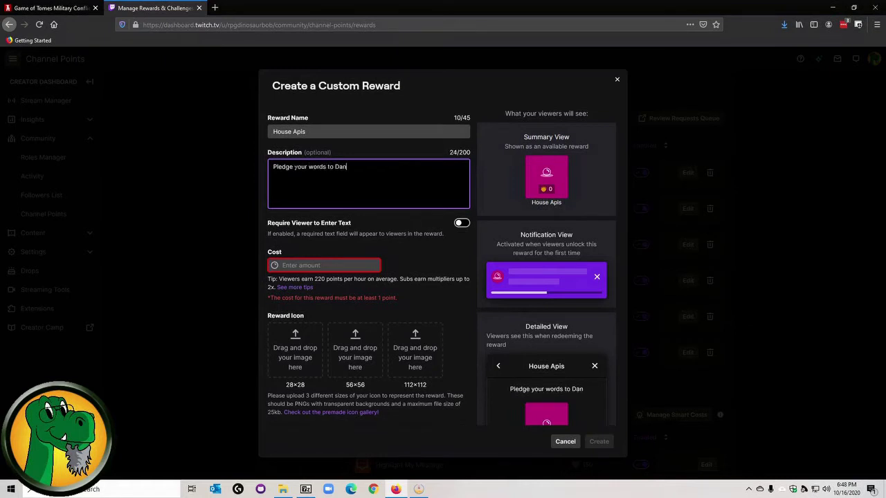
pyautogui.write('iAdventure')
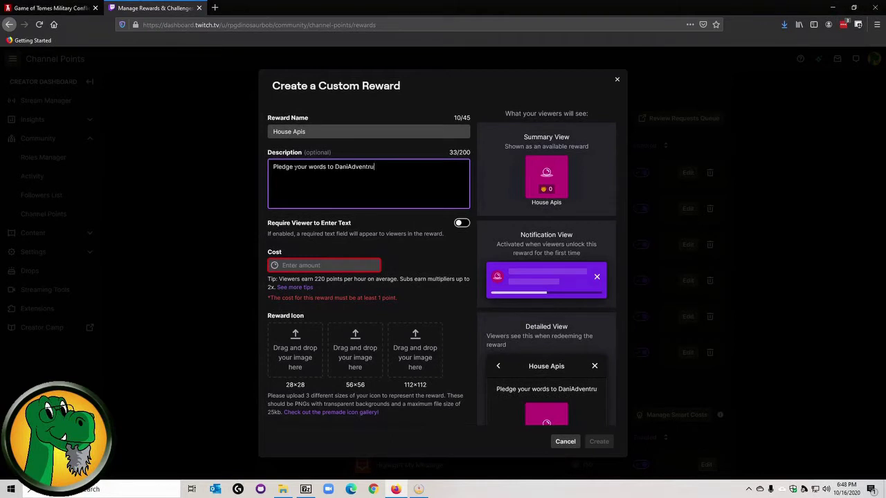
pyautogui.write('s ')
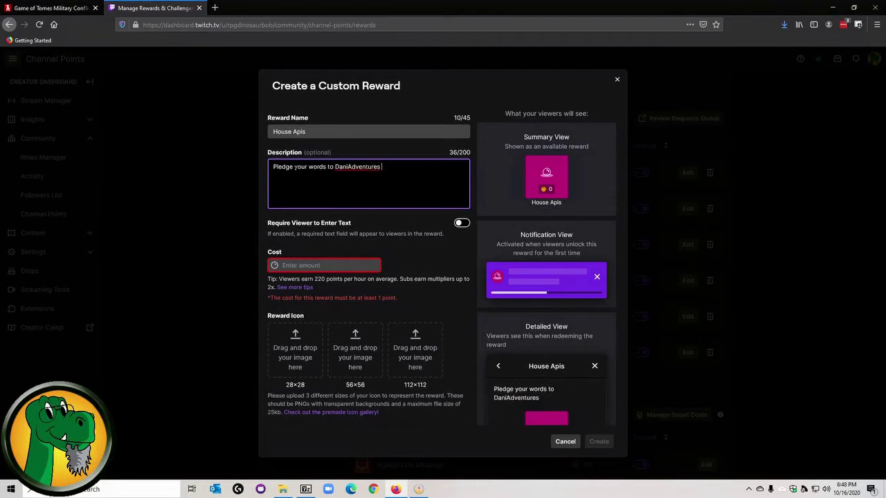
pyautogui.write('and House Apis')
# Step: Require viewers to enter text for the House Apis reward and set its cost to 1 point
pyautogui.scroll(-1, 442, 263)
pyautogui.scroll(1, 442, 263)
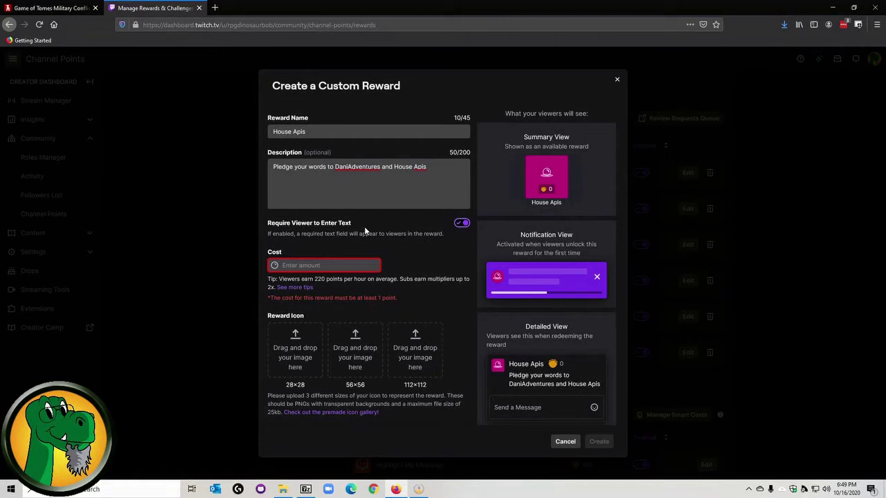
pyautogui.click(298, 265)
pyautogui.write('1')
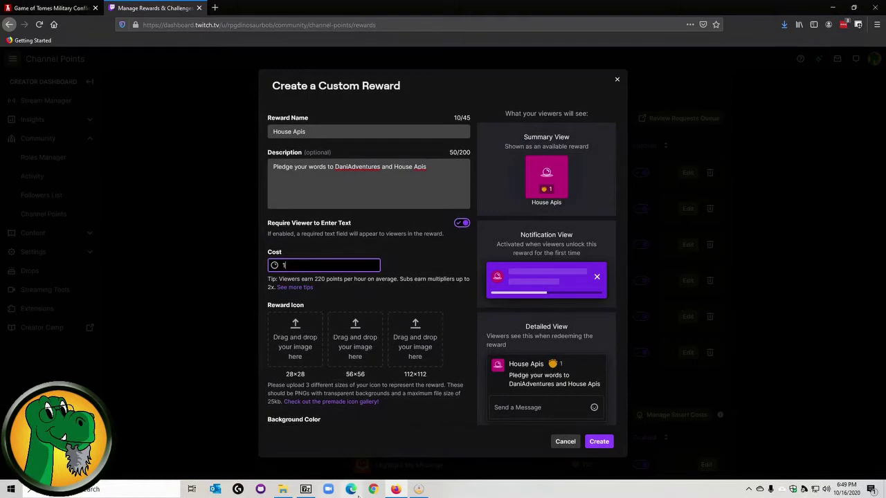
# Step: Add HouseApis28.png, HouseApis56.png and HouseApis112.png from the Houses folder as the 28×28, 56×56 and 112×112 reward icons
pyautogui.click(282, 489)
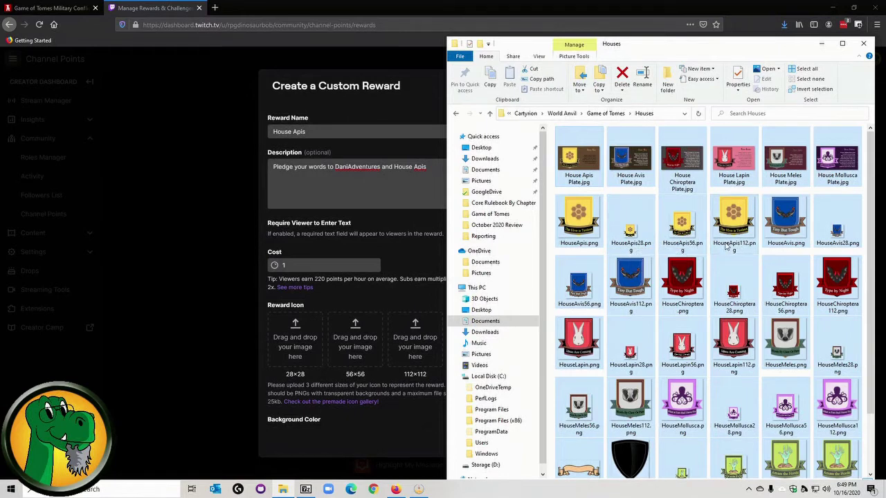
pyautogui.moveTo(622, 225)
pyautogui.moveTo(631, 229); pyautogui.dragTo(298, 357)
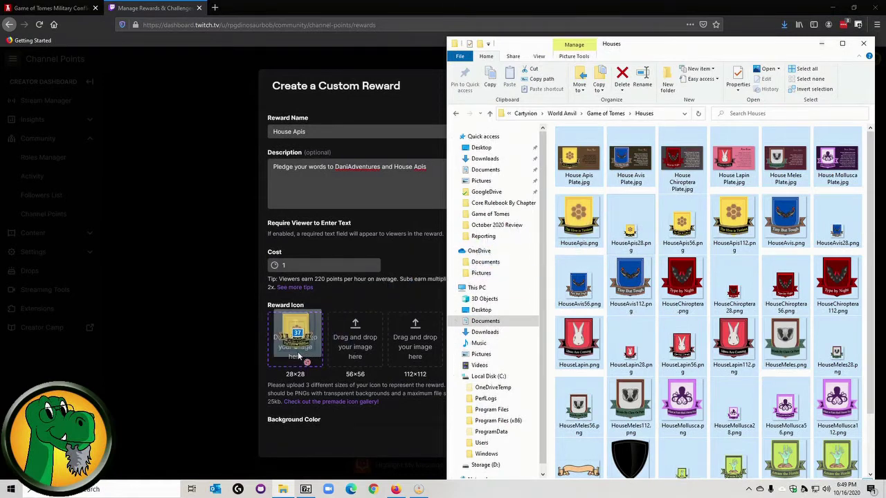
pyautogui.click(633, 216)
pyautogui.moveTo(641, 206); pyautogui.dragTo(299, 357)
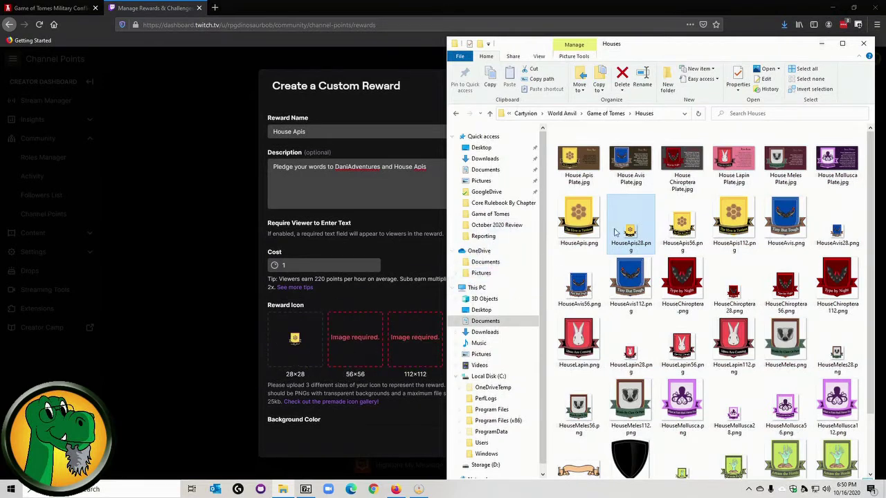
pyautogui.moveTo(682, 222); pyautogui.dragTo(347, 353)
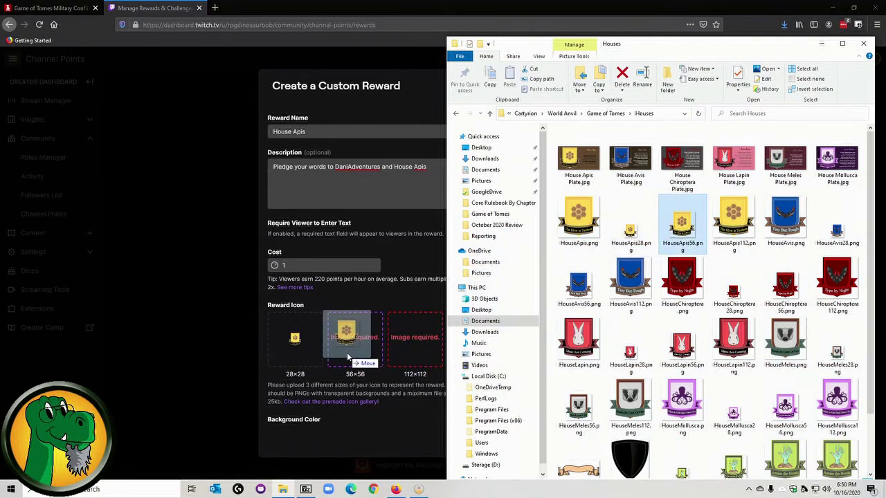
pyautogui.moveTo(728, 221); pyautogui.dragTo(415, 361)
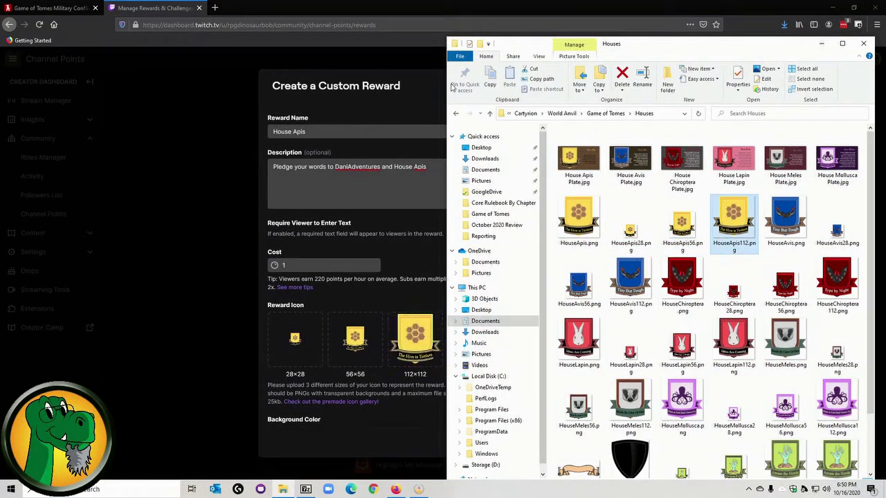
pyautogui.click(404, 67)
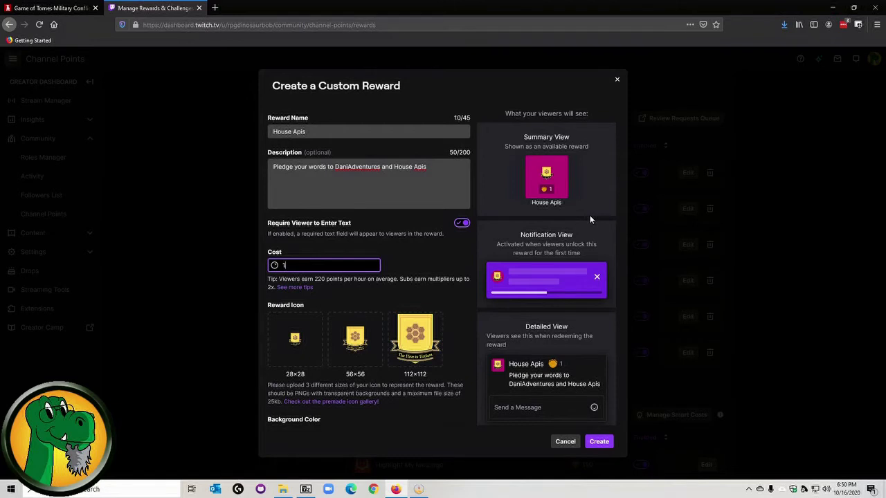
# Step: Check the background color and the queue and cooldown options without changing them, and create the House Apis reward
pyautogui.click(313, 420)
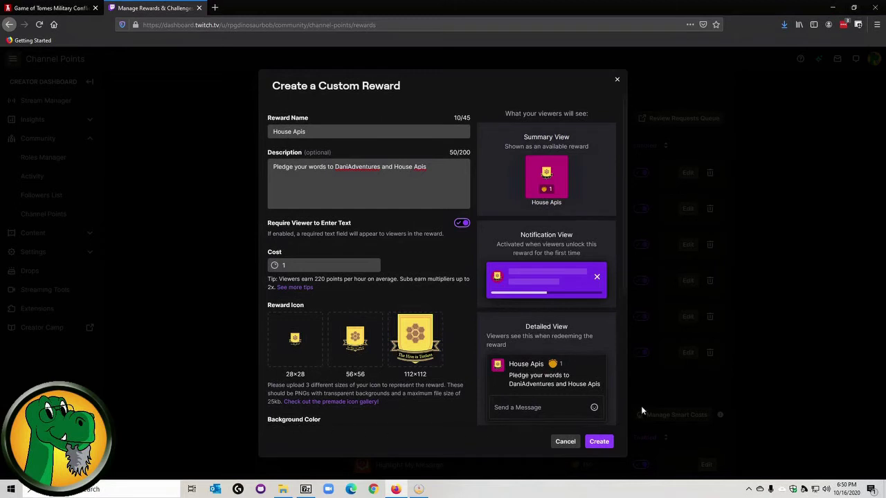
pyautogui.scroll(-3, 475, 430)
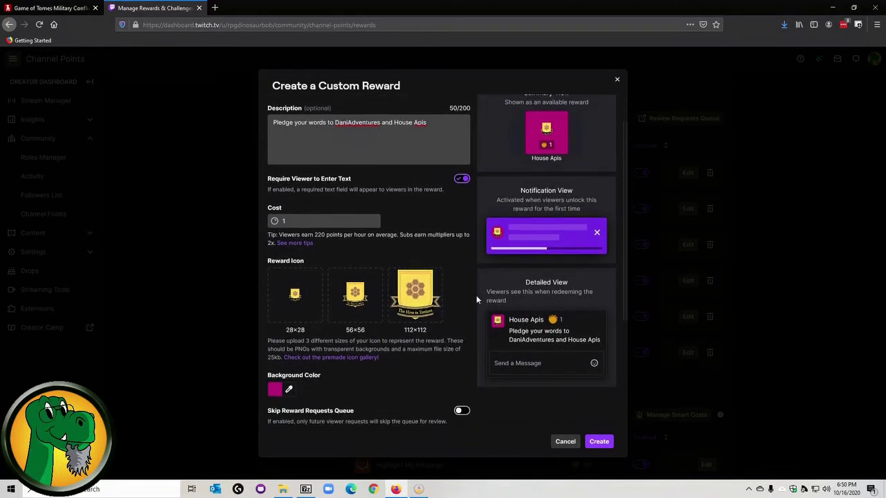
pyautogui.scroll(1, 415, 374)
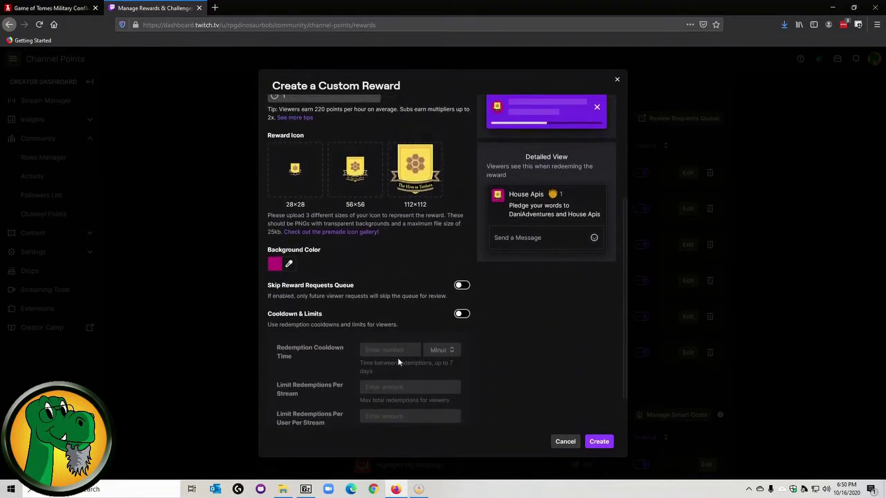
pyautogui.click(289, 267)
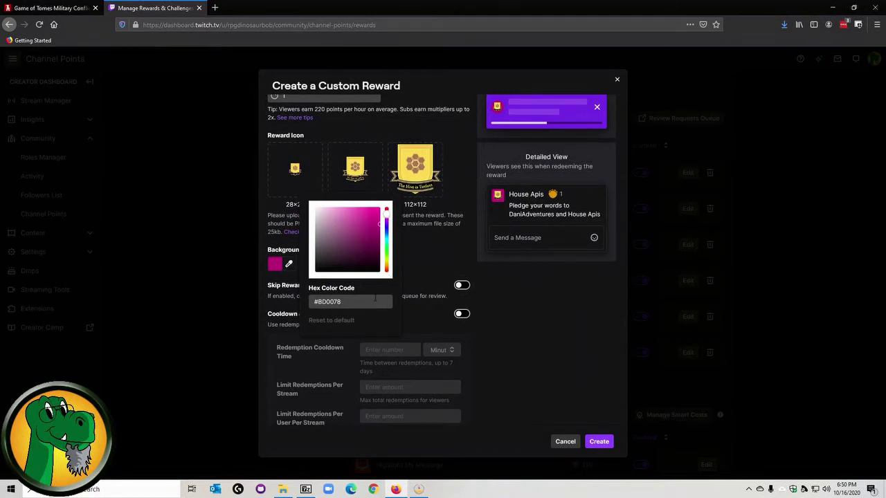
pyautogui.click(446, 262)
pyautogui.scroll(3, 446, 264)
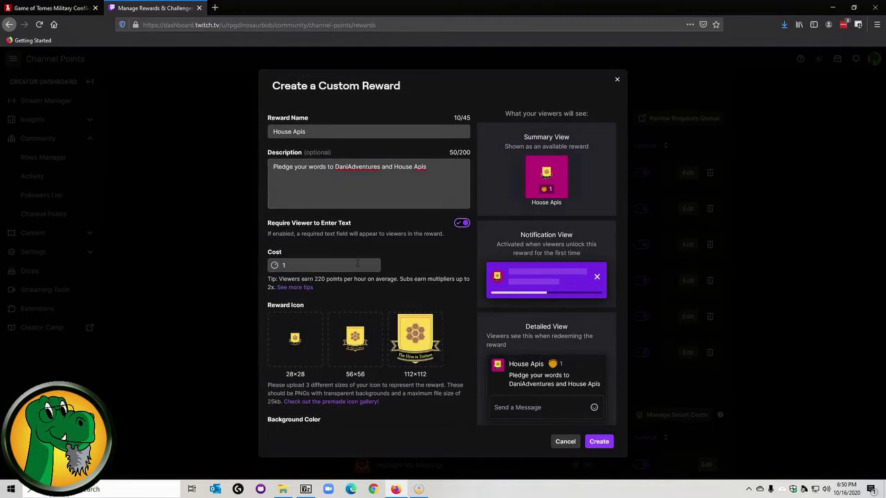
pyautogui.click(596, 443)
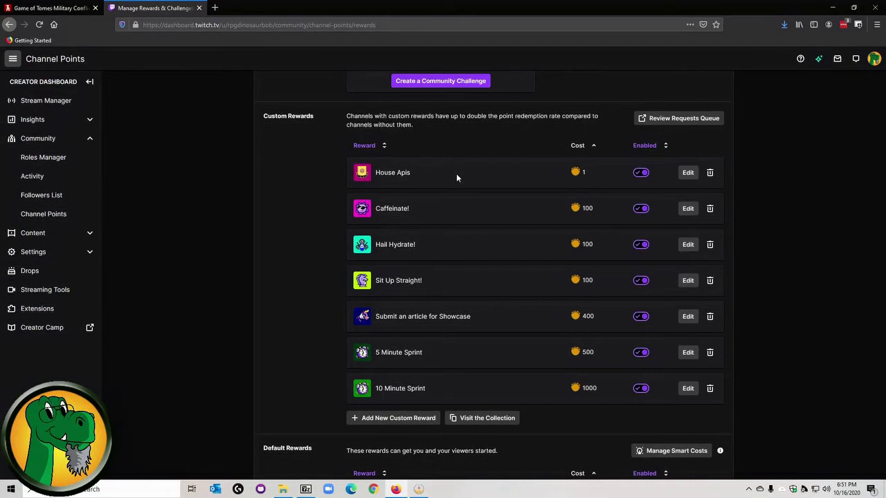
# Step: Start another custom reward and name it House Avis
pyautogui.click(414, 418)
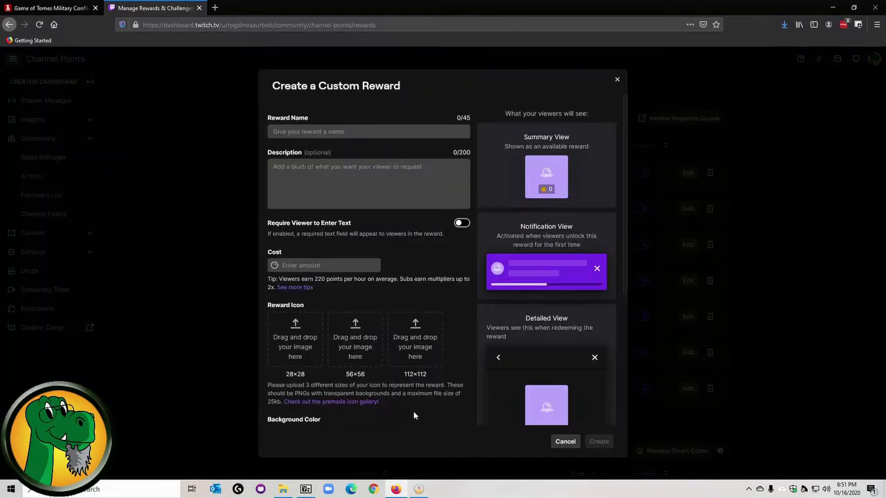
pyautogui.click(312, 134)
pyautogui.write('Hos')
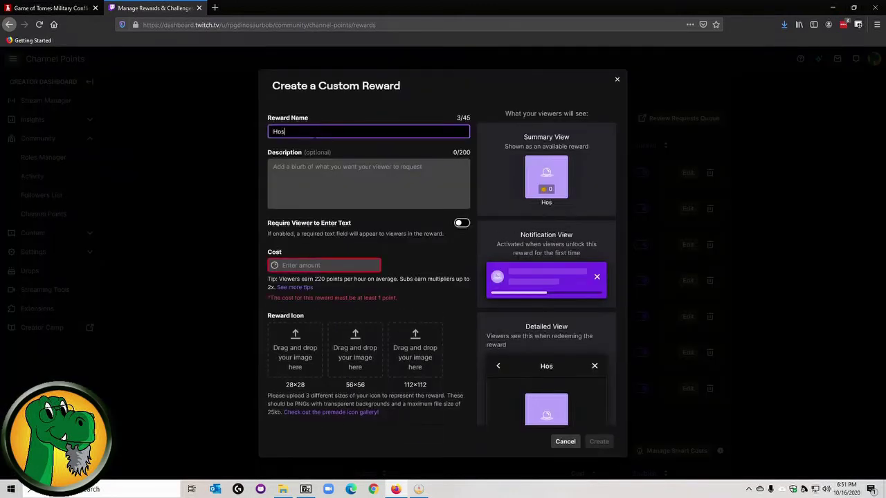
pyautogui.write('ue Avis')
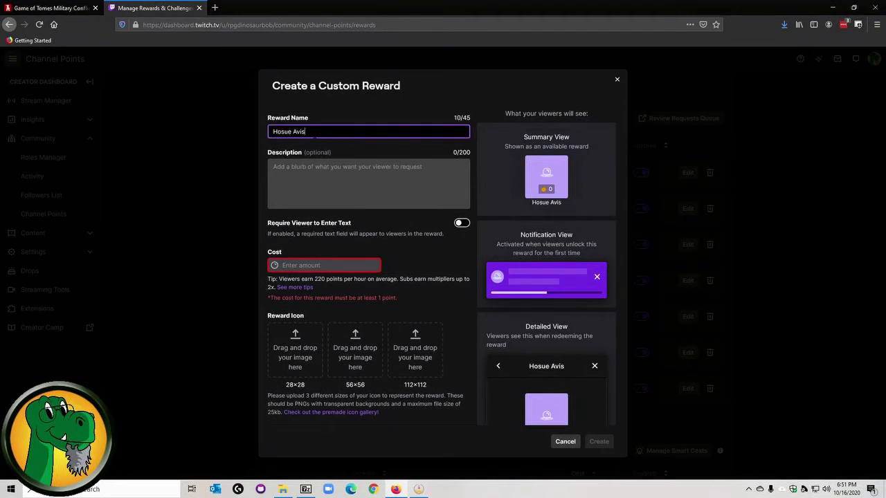
pyautogui.press('Tab')
pyautogui.hotkey('shift', 'Tab')
pyautogui.write('House Avis')
# Step: Enter the House Avis description "Pledge your words to" followed by that house leader's handle and "and House Avis"
pyautogui.press('Tab')
pyautogui.write('Pledge yuour')
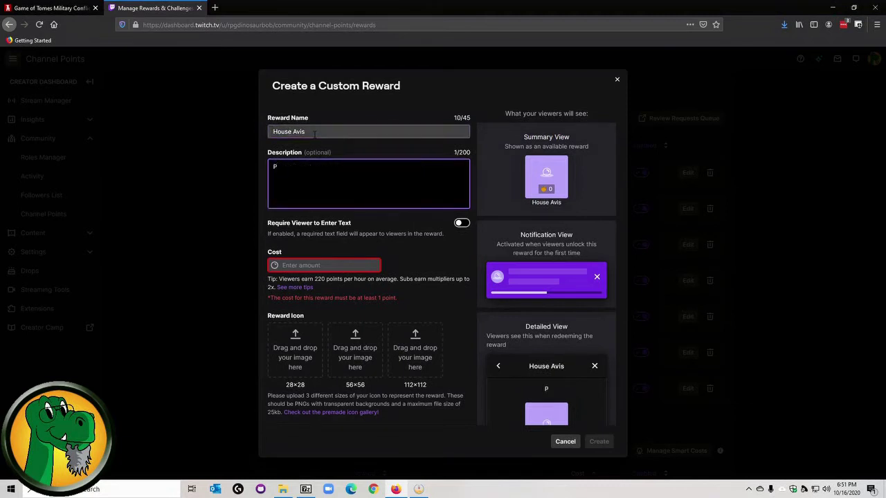
pyautogui.press('BackSpace')
pyautogui.press('BackSpace')
pyautogui.press('BackSpace')
pyautogui.press('BackSpace')
pyautogui.write('our words to Crys')
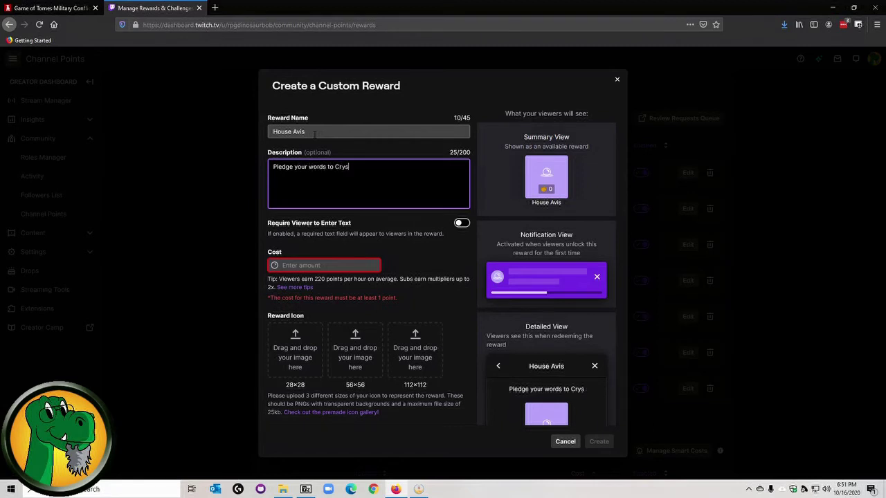
pyautogui.write('salia and House Avis')
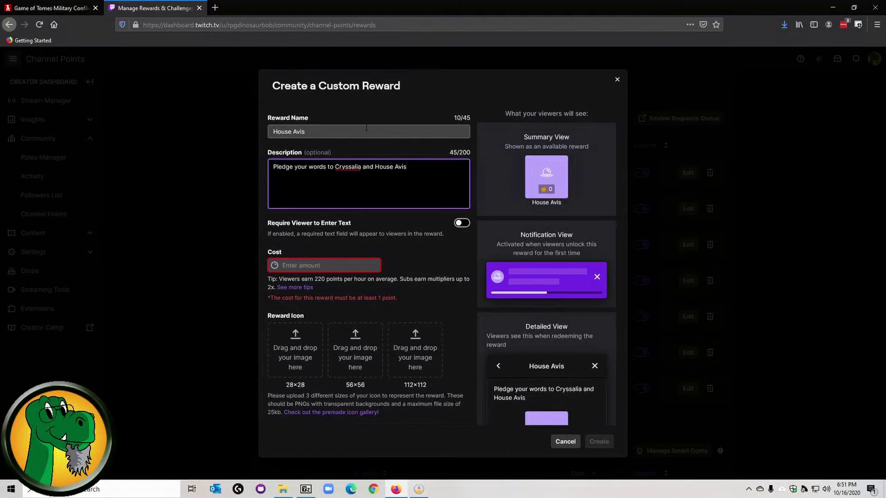
# Step: Require viewers to enter text for the House Avis reward and set its cost to 1
pyautogui.click(461, 223)
pyautogui.click(342, 266)
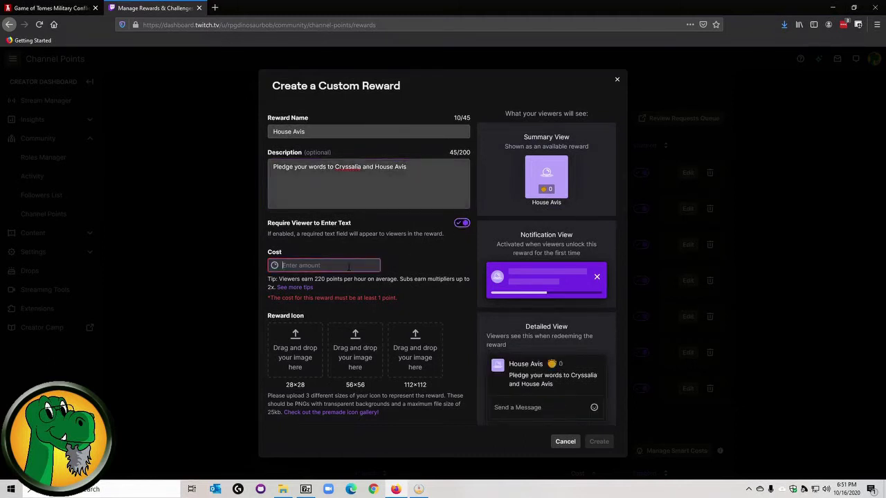
pyautogui.write('1')
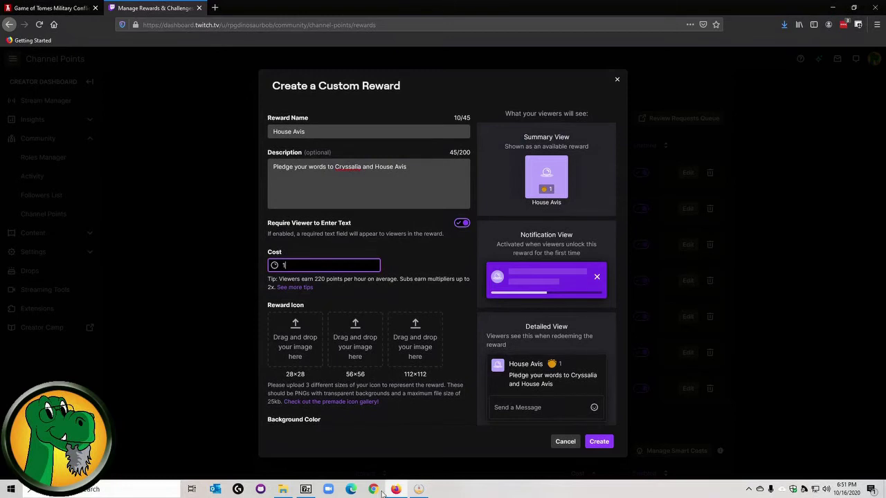
# Step: Add HouseAvis28.png, HouseAvis56.png and HouseAvis112.png from the Houses folder as the matching reward icons, and create the House Avis reward
pyautogui.click(283, 489)
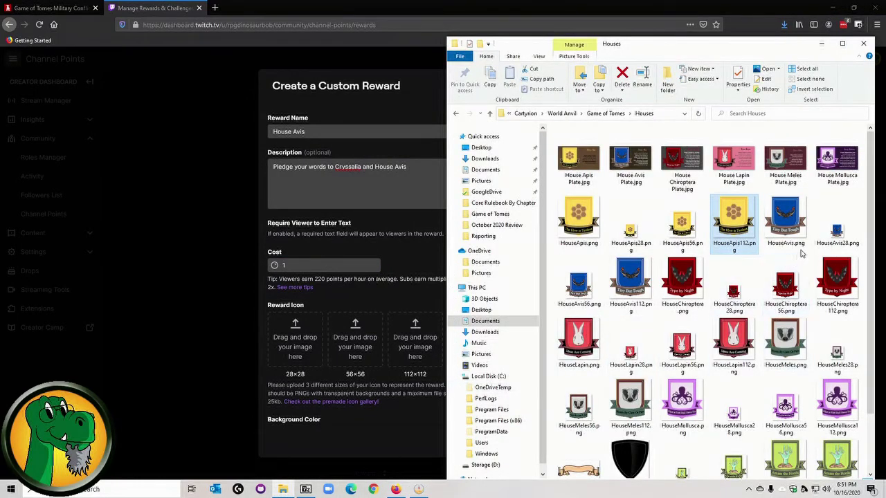
pyautogui.moveTo(836, 223); pyautogui.dragTo(295, 341)
pyautogui.moveTo(578, 284); pyautogui.dragTo(364, 359)
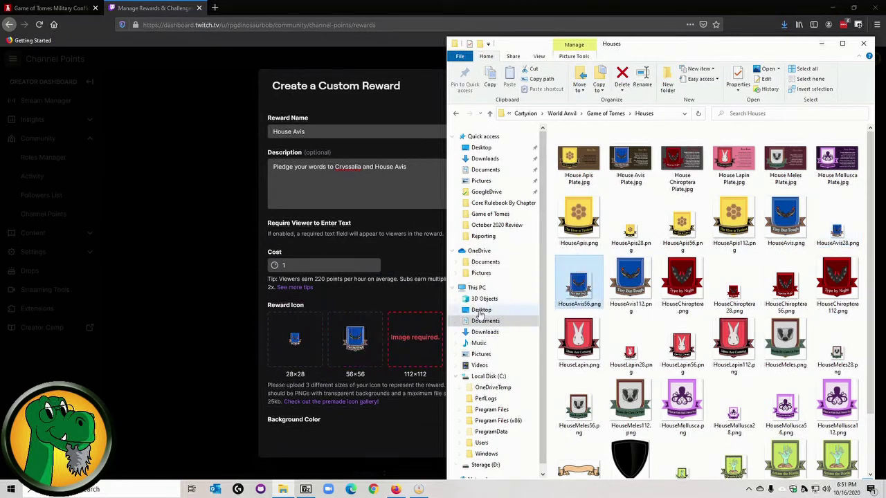
pyautogui.moveTo(628, 278); pyautogui.dragTo(419, 346)
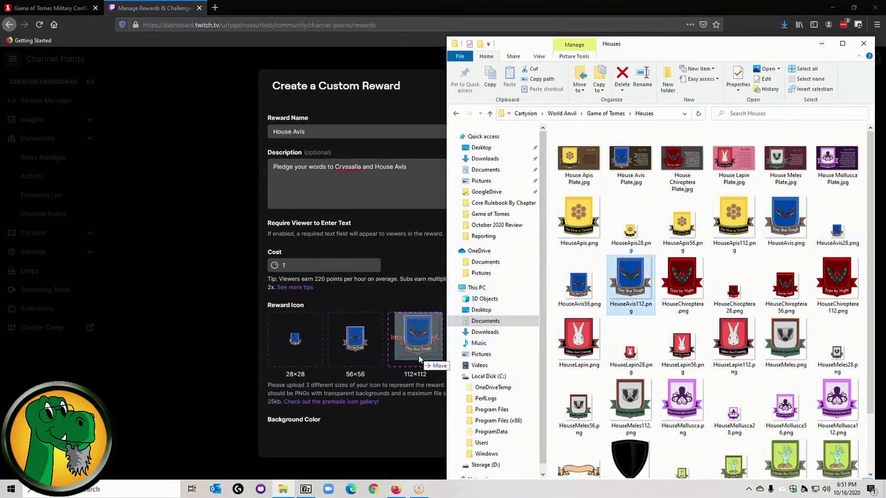
pyautogui.click(411, 440)
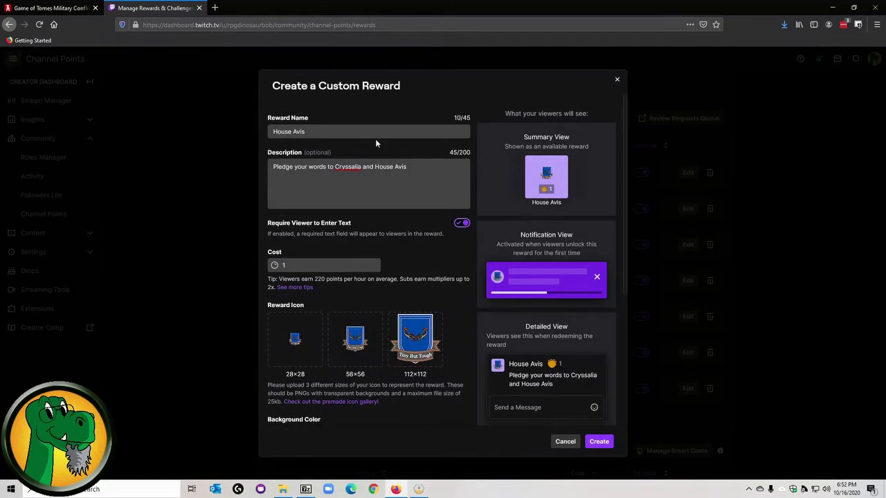
pyautogui.click(600, 443)
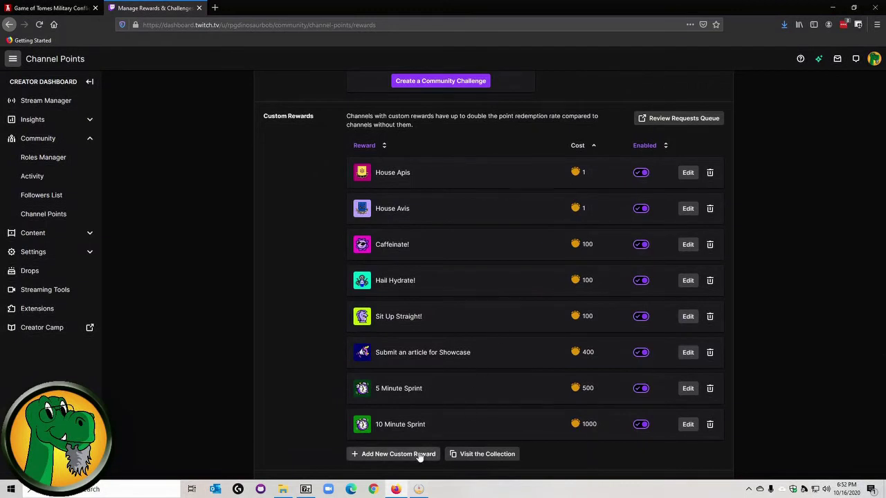
# Step: Start another custom reward and name it House Chiroptera
pyautogui.click(418, 454)
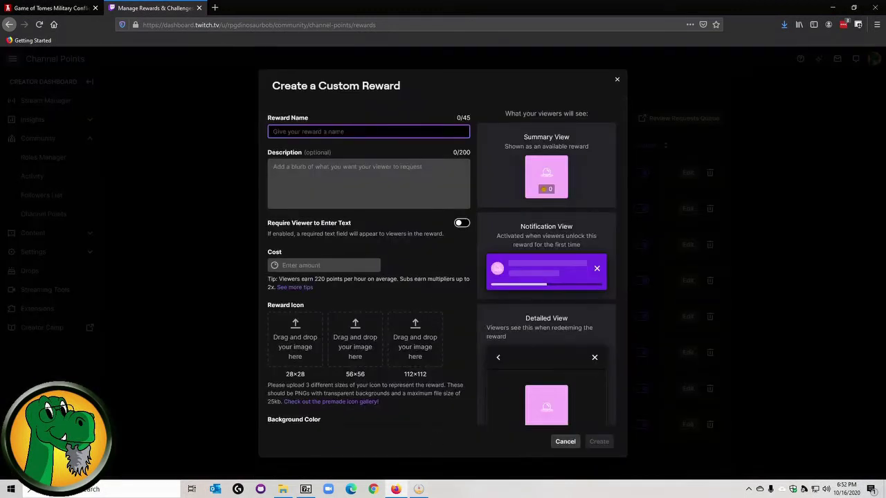
pyautogui.write('House')
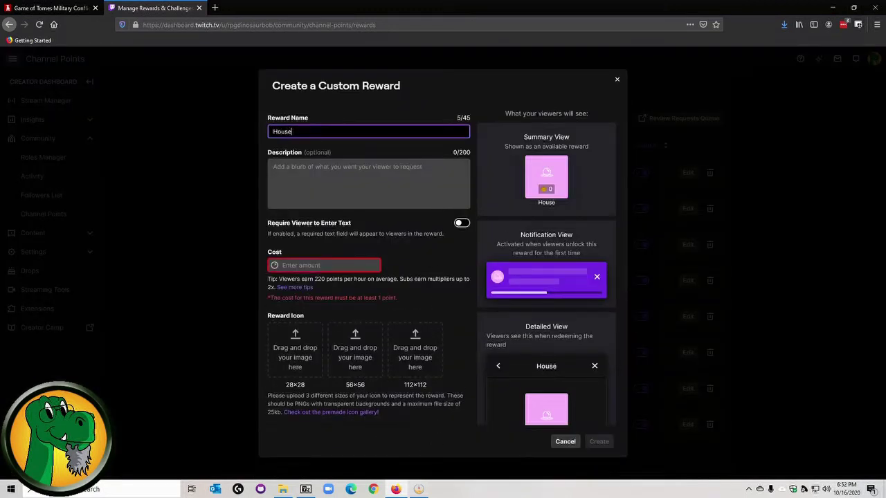
pyautogui.write(' Chirptera')
pyautogui.press('BackSpace')
pyautogui.press('BackSpace')
pyautogui.press('BackSpace')
pyautogui.press('BackSpace')
pyautogui.press('BackSpace')
pyautogui.write('optera')
# Step: Enter the House Chiroptera description "Pledge your words to" followed by that house leader's handle and "and House Chiroptera"
pyautogui.click(332, 170)
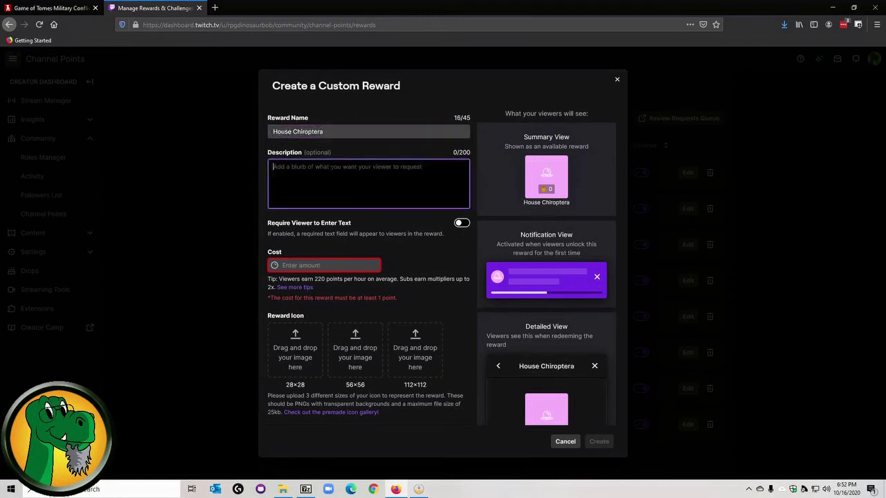
pyautogui.write('Pl')
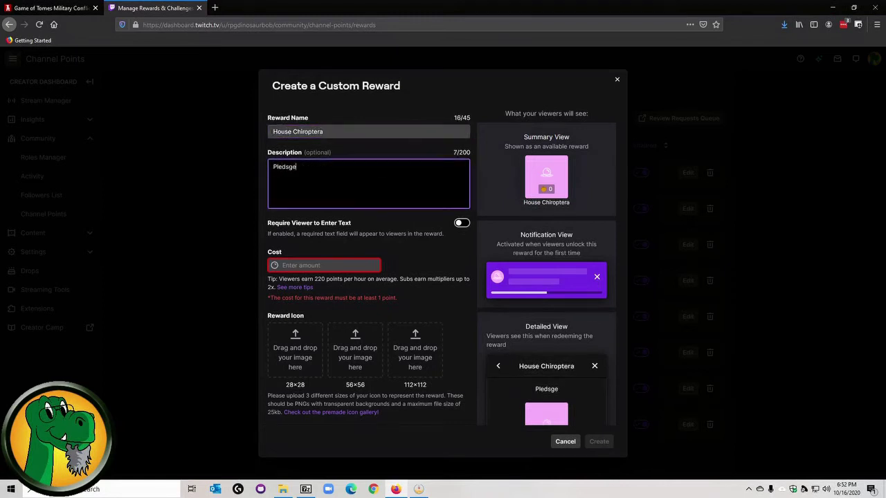
pyautogui.write('edge your words to ')
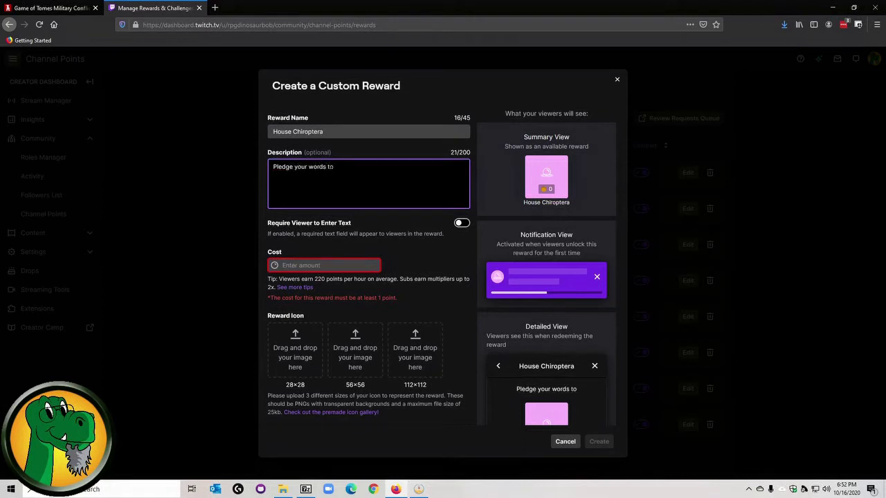
pyautogui.write('siobhan_writer-s')
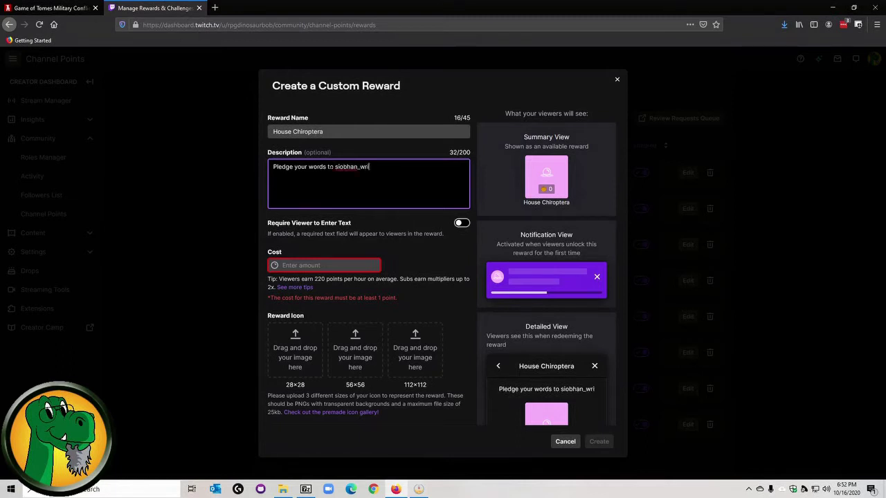
pyautogui.press('BackSpace')
pyautogui.write('_shivah')
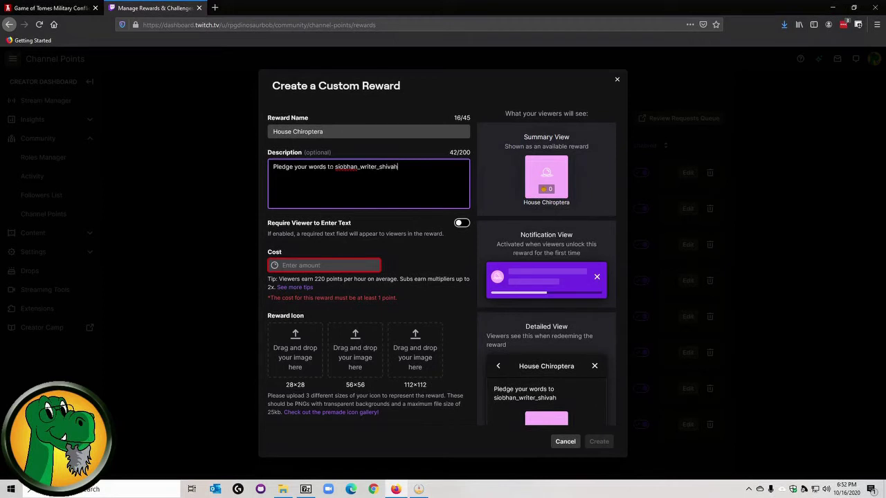
pyautogui.write('n and House')
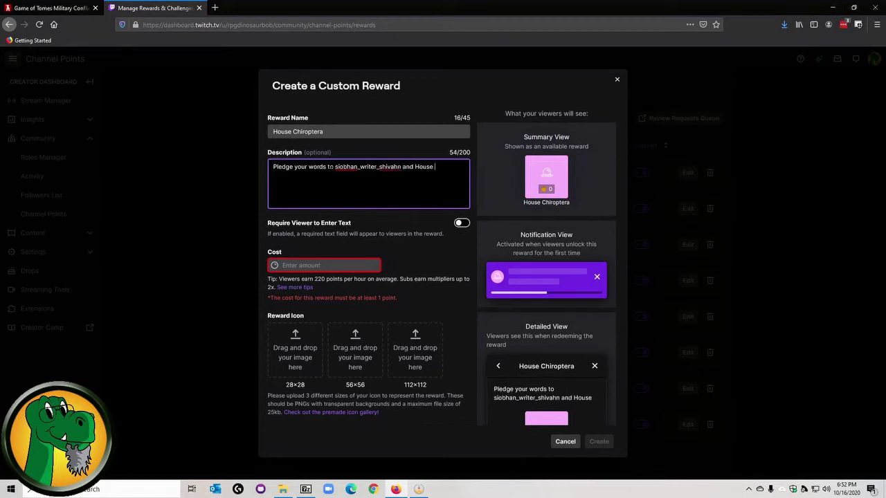
pyautogui.write(' Chiropterа')
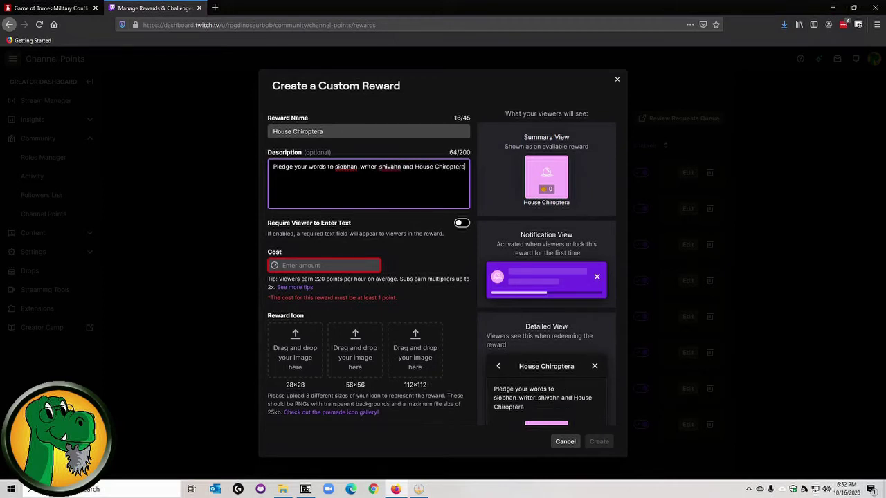
# Step: Require viewers to enter text for the House Chiroptera reward and set its cost to 1
pyautogui.click(462, 224)
pyautogui.click(324, 263)
pyautogui.write('1')
# Step: Add HouseChiroptera28.png, HouseChiroptera56.png and HouseChiroptera112.png from the Houses folder as the matching reward icons, and create the House Chiroptera reward
pyautogui.click(283, 489)
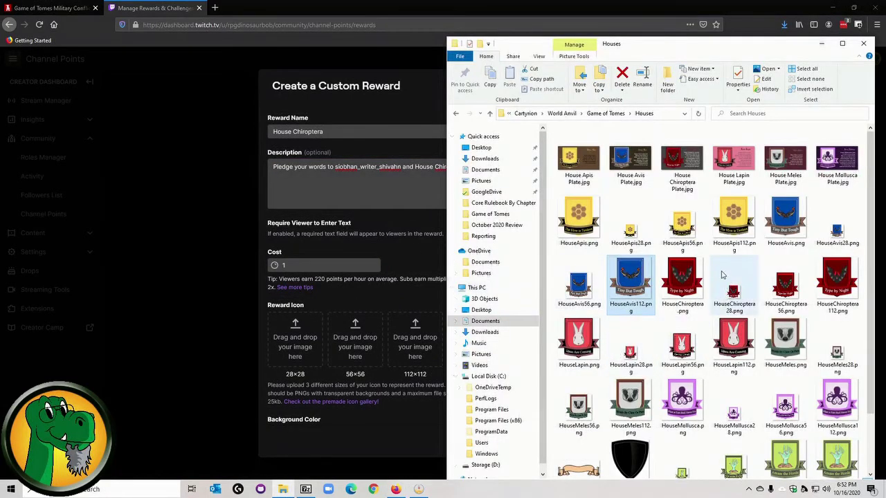
pyautogui.click(732, 289)
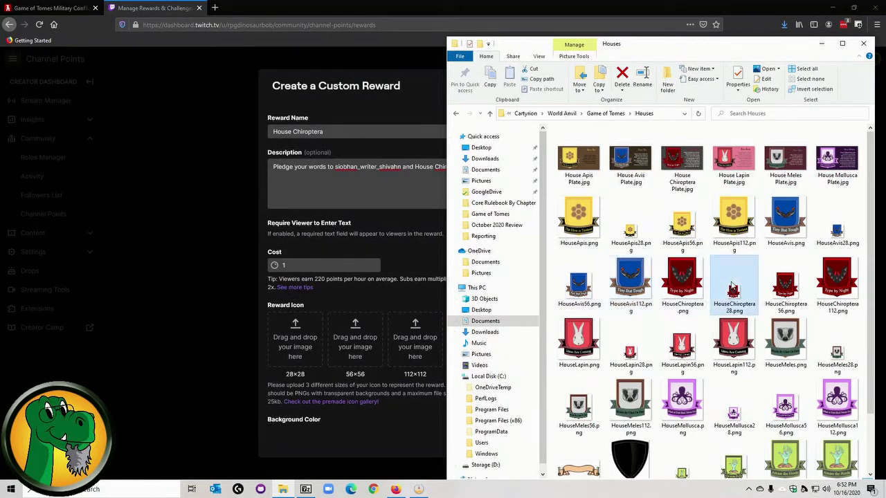
pyautogui.moveTo(732, 290); pyautogui.dragTo(297, 339)
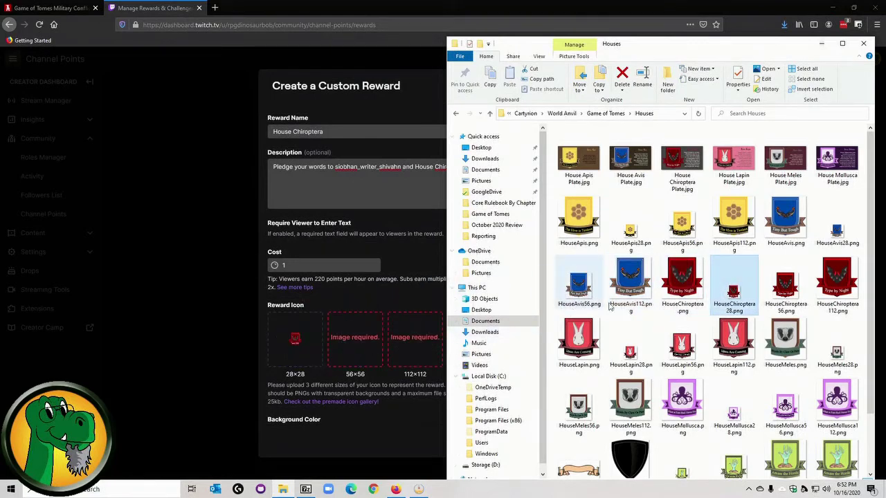
pyautogui.moveTo(786, 286); pyautogui.dragTo(353, 336)
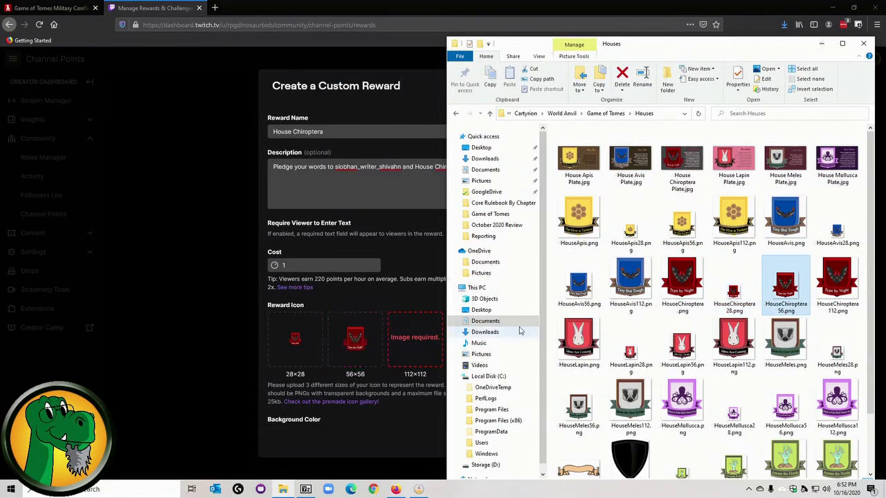
pyautogui.moveTo(835, 281); pyautogui.dragTo(425, 357)
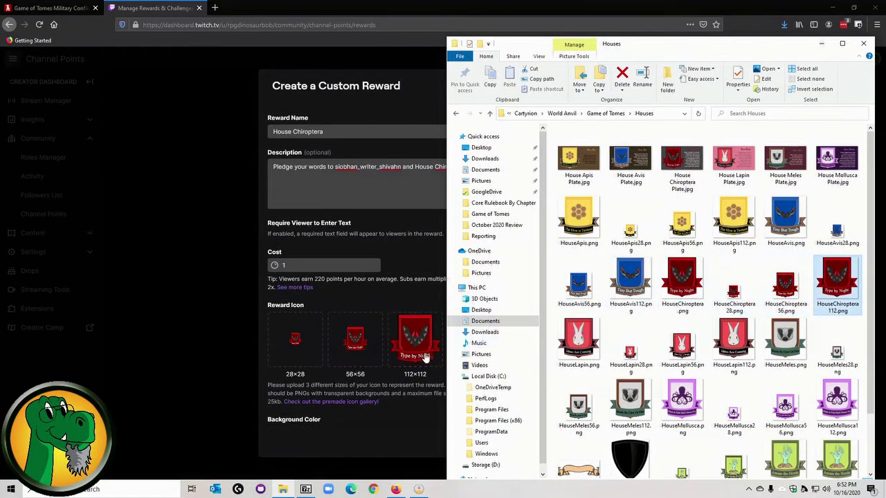
pyautogui.click(417, 449)
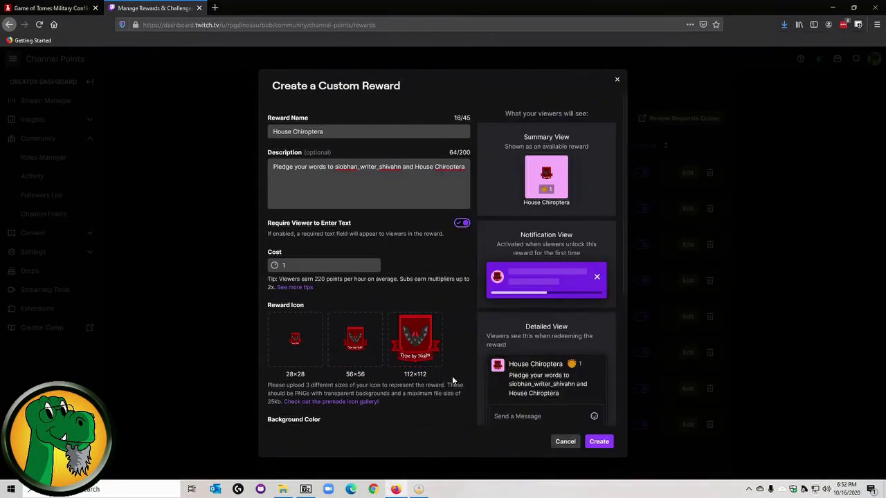
pyautogui.click(585, 443)
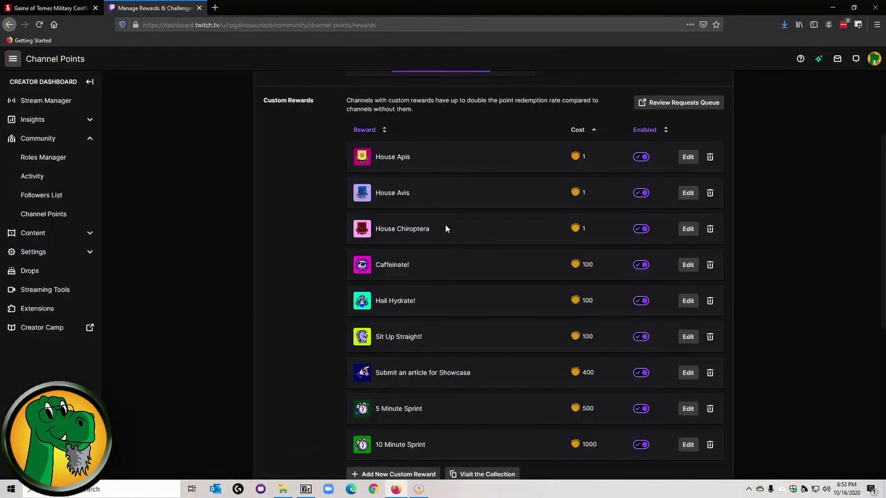
# Step: Start another custom reward and name it House Lapin
pyautogui.scroll(2, 504, 142)
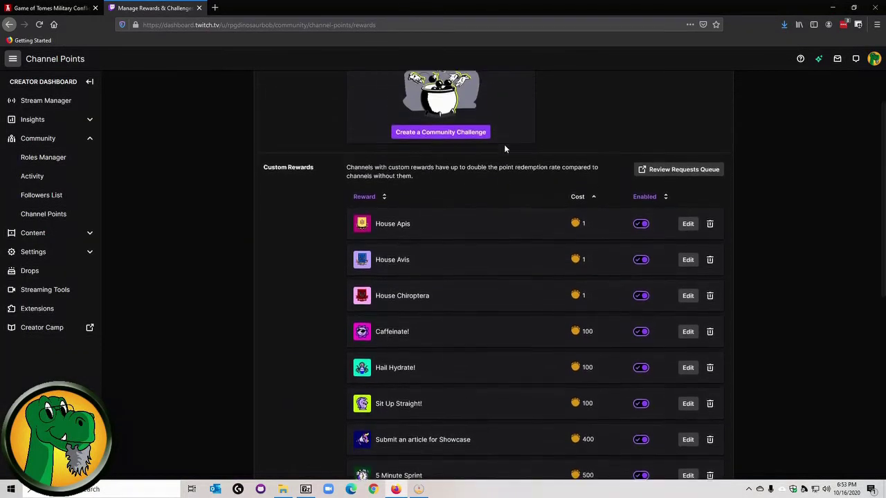
pyautogui.scroll(-1, 505, 148)
pyautogui.scroll(-5, 448, 346)
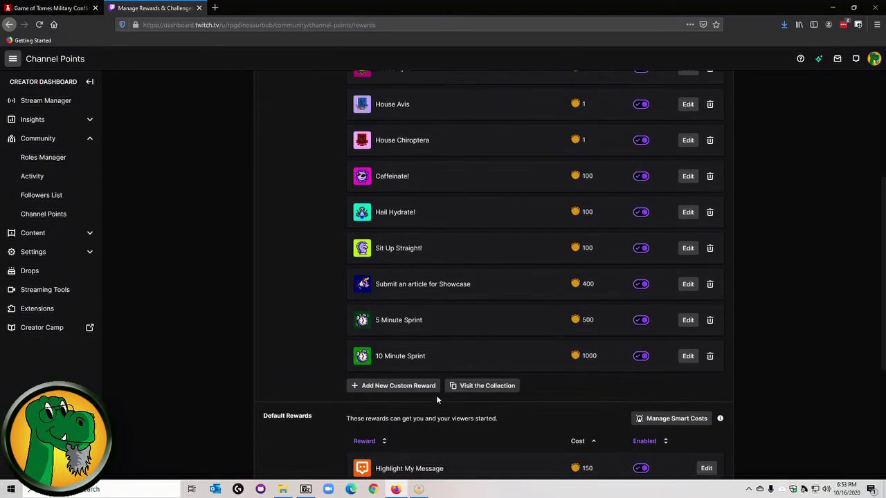
pyautogui.click(422, 391)
pyautogui.click(367, 131)
pyautogui.write('House Lapin')
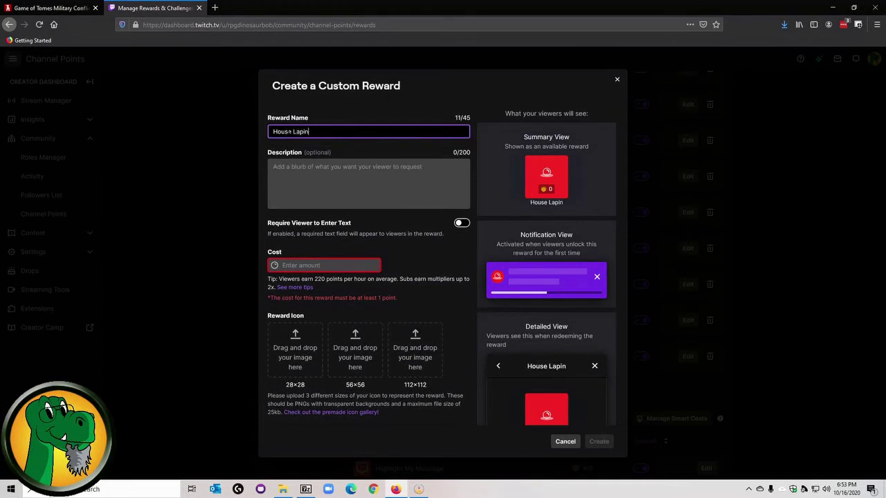
# Step: Enter the House Lapin description "Pledge your words to" followed by that house leader's handle and "and House Lapin"
pyautogui.press('Tab')
pyautogui.write('Pledge your words to ')
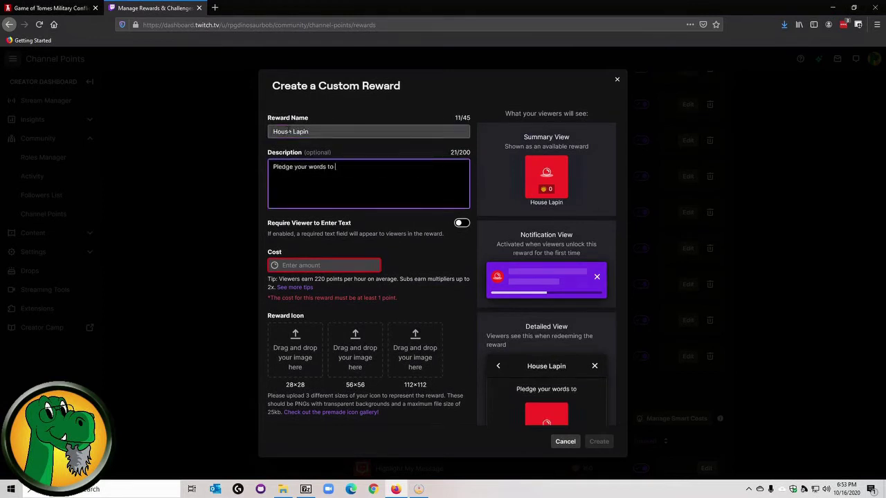
pyautogui.write('Sablear')
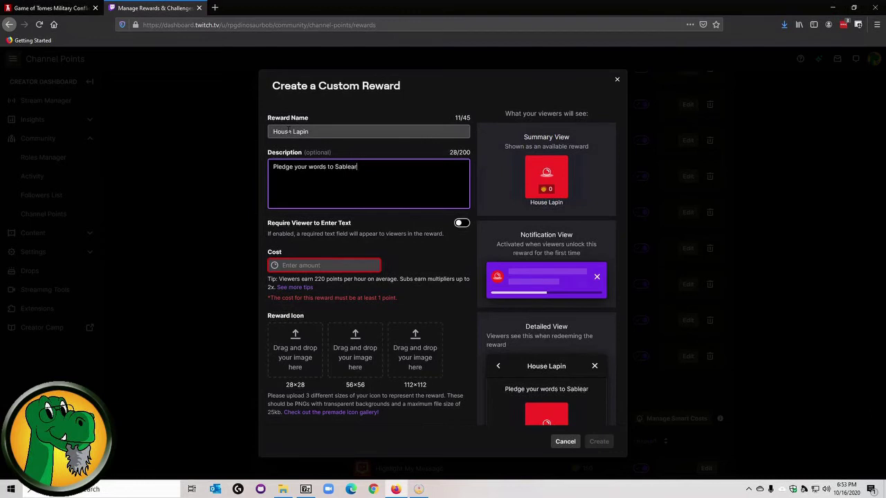
pyautogui.press('BackSpace')
pyautogui.press('BackSpace')
pyautogui.write('Aradaia')
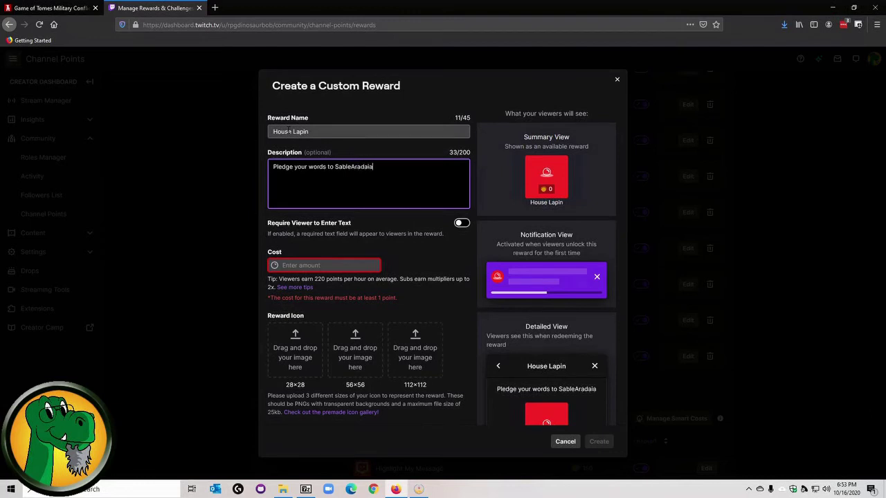
pyautogui.press('BackSpace')
pyautogui.press('BackSpace')
pyautogui.press('BackSpace')
pyautogui.write('ia and House Lapin')
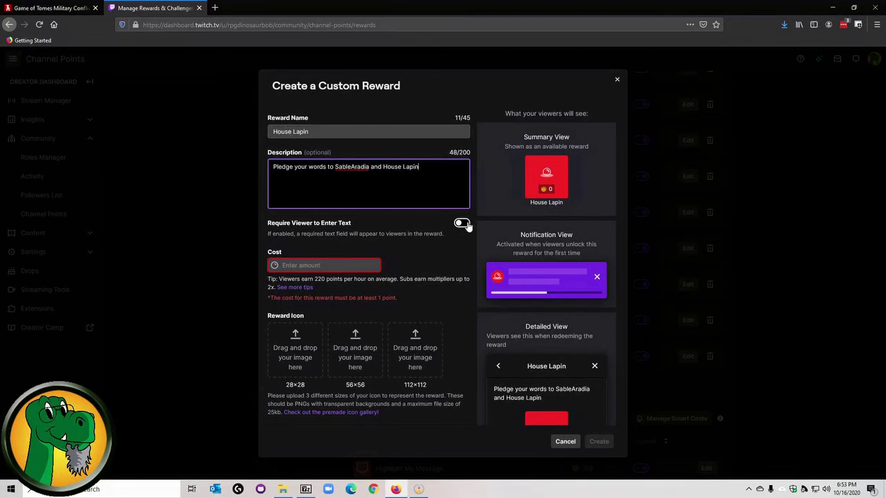
# Step: Require viewers to enter text for the House Lapin reward and set its cost to 1
pyautogui.click(461, 223)
pyautogui.click(342, 265)
pyautogui.write('1')
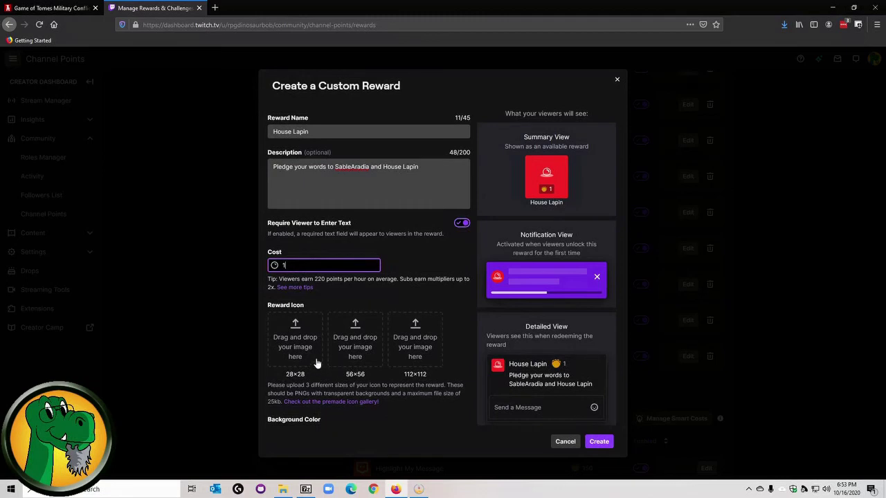
# Step: Add HouseLapin28.png, HouseLapin56.png and HouseLapin112.png from the Houses folder as the matching reward icons, and create the House Lapin reward
pyautogui.hotkey('alt', 'Tab')
pyautogui.moveTo(630, 349); pyautogui.dragTo(295, 339)
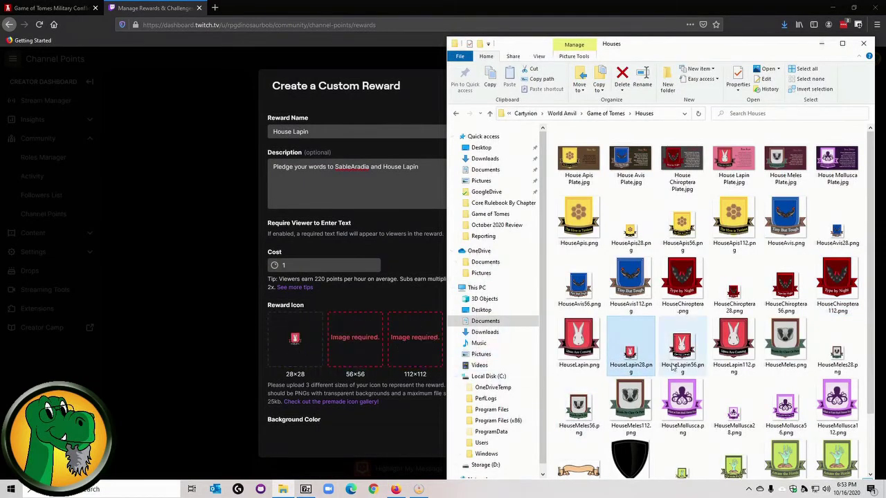
pyautogui.moveTo(673, 367); pyautogui.dragTo(355, 339)
pyautogui.moveTo(712, 349); pyautogui.dragTo(409, 346)
pyautogui.click(428, 440)
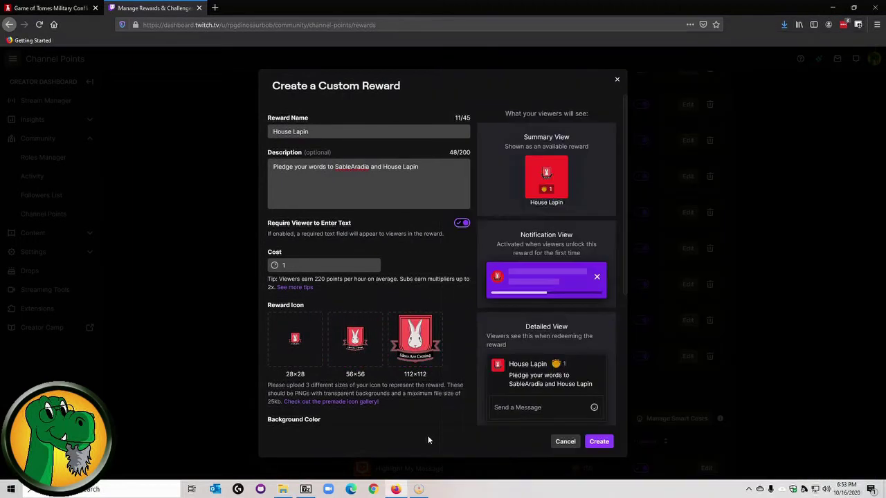
pyautogui.click(599, 442)
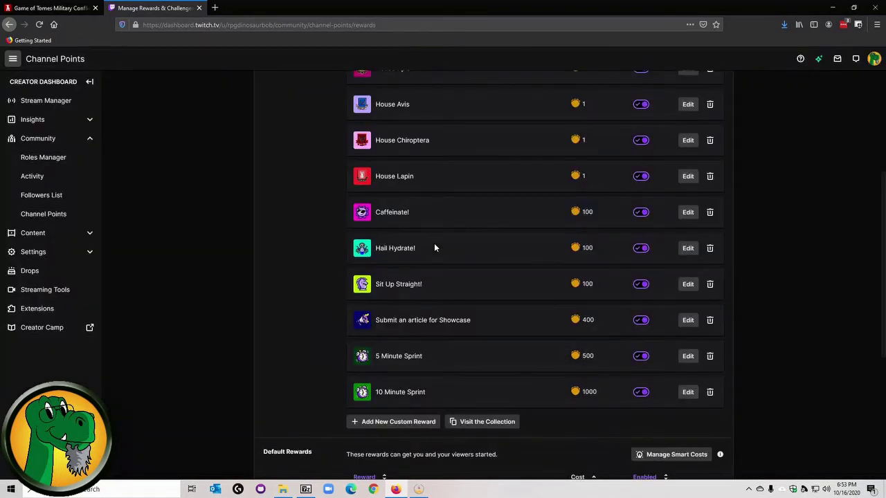
# Step: Start another custom reward and name it House Meles
pyautogui.click(400, 422)
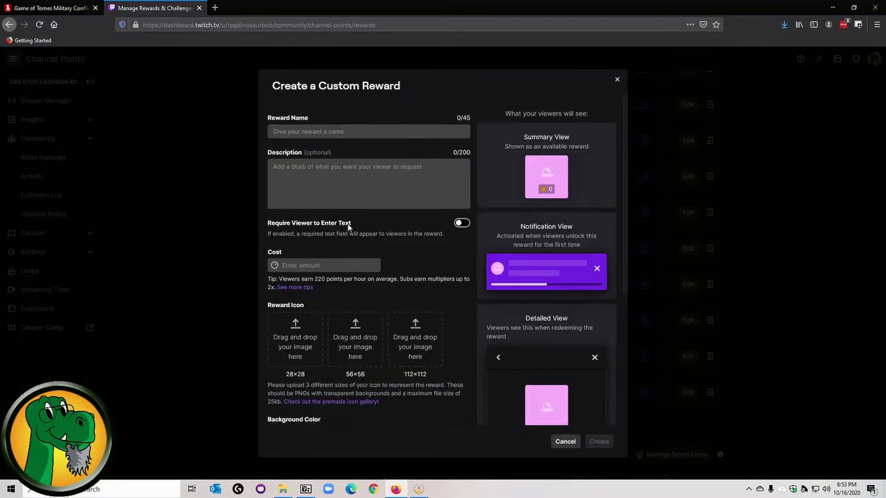
pyautogui.click(324, 132)
pyautogui.write('House Meles')
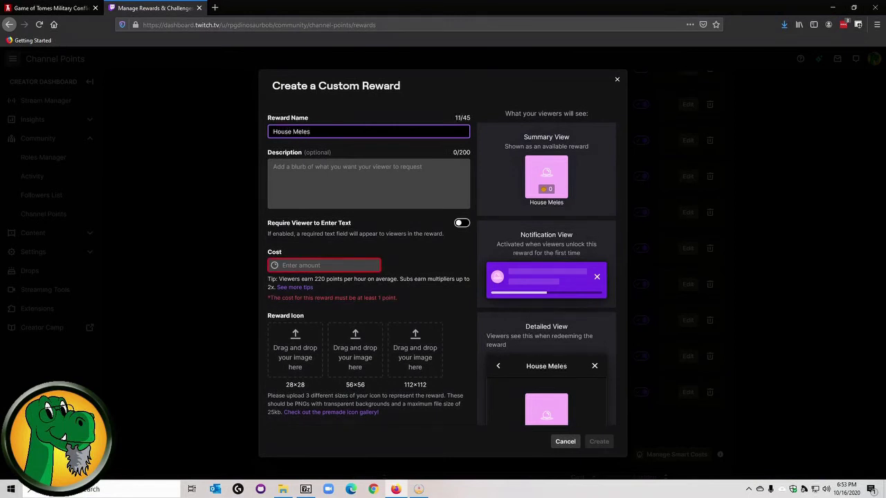
# Step: Enter the House Meles description "Pledge your words to" followed by that house leader's handle and "and House Meles"
pyautogui.press('Tab')
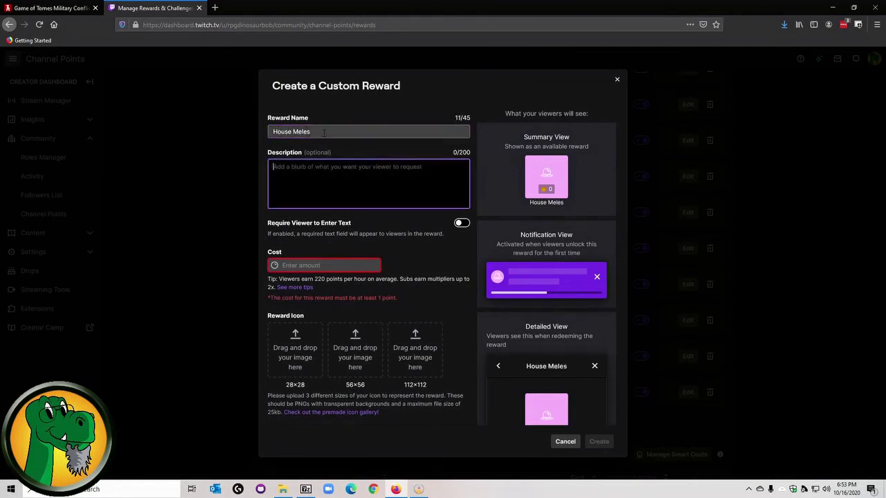
pyautogui.write('P(')
pyautogui.write('edge your words to Tar')
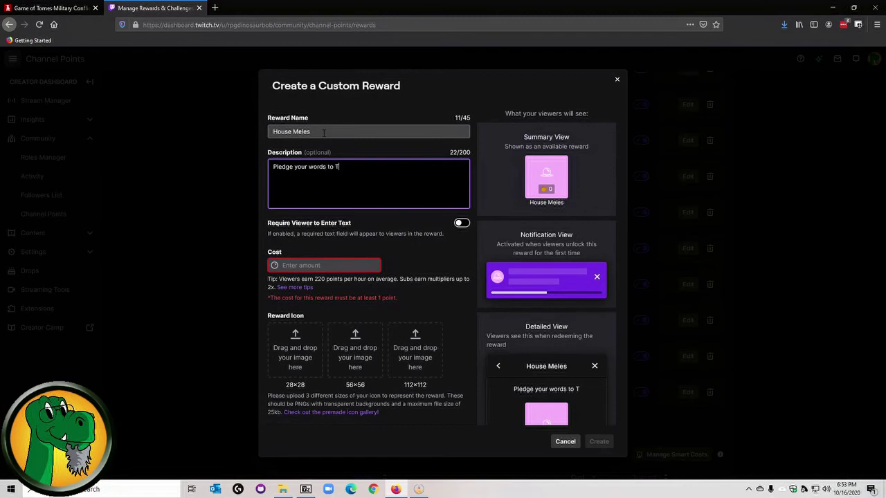
pyautogui.press('BackSpace')
pyautogui.press('BackSpace')
pyautogui.press('BackSpace')
pyautogui.write('Darr')
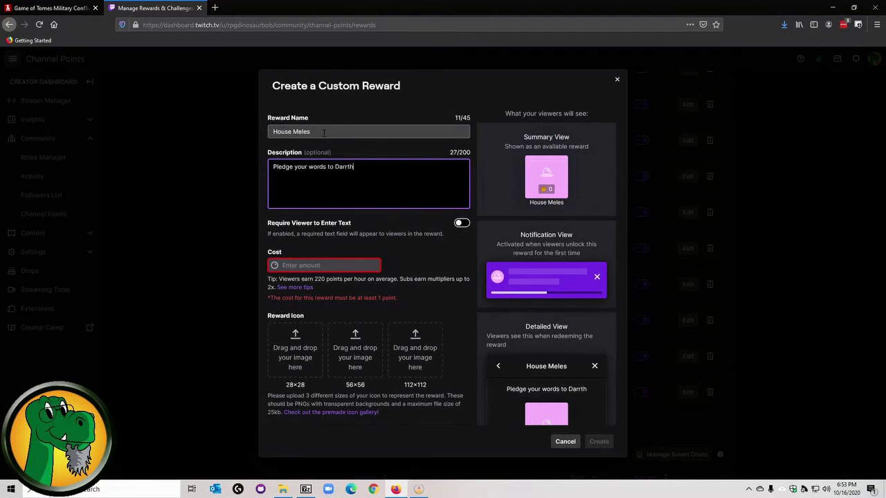
pyautogui.press('BackSpace')
pyautogui.write('th_N')
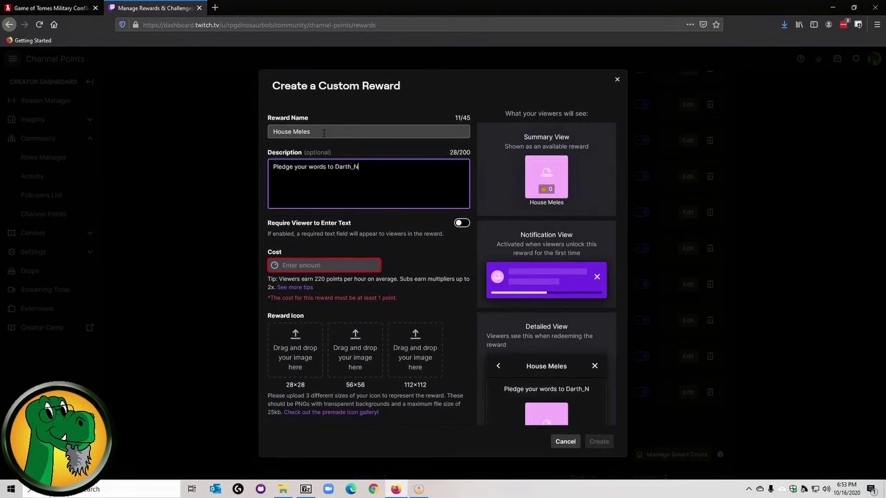
pyautogui.write('ikolas and House Meles')
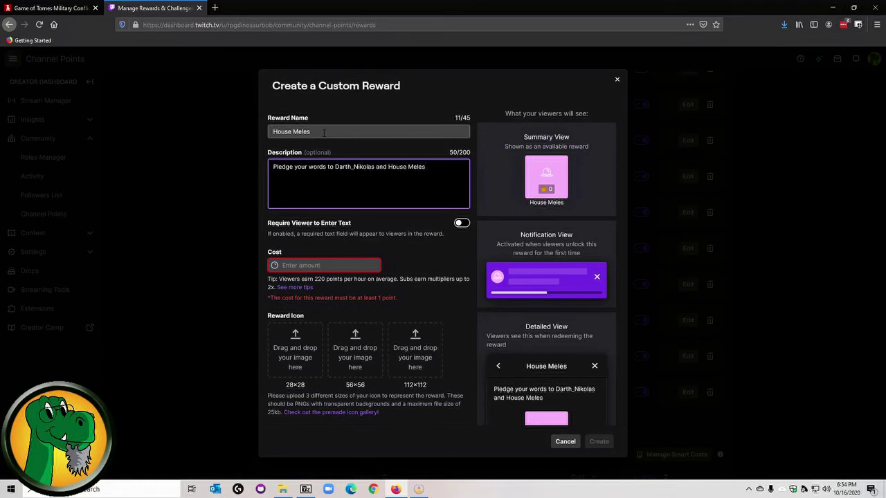
# Step: Require viewers to enter text for the House Meles reward and set its cost to 1
pyautogui.press('Tab')
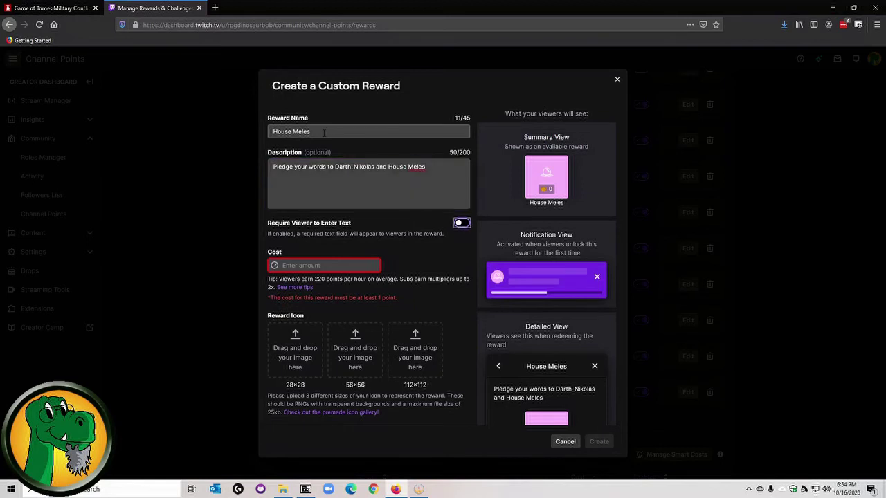
pyautogui.click(465, 224)
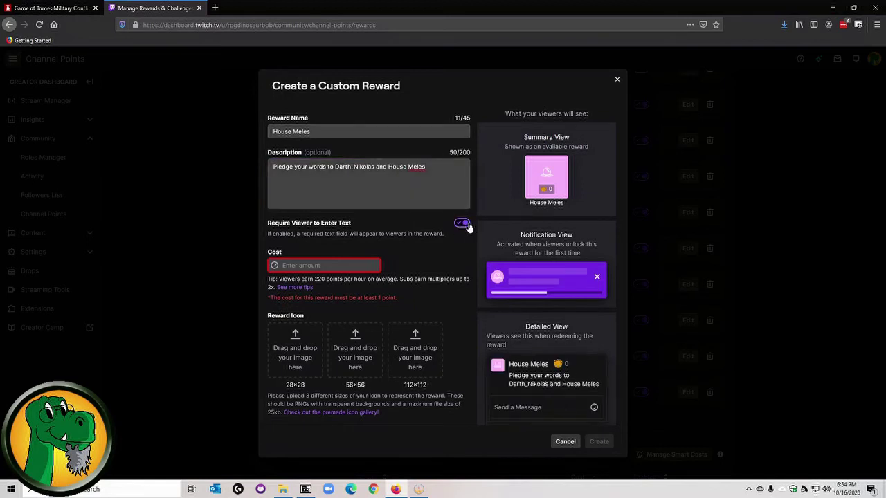
pyautogui.click(325, 266)
pyautogui.write('1')
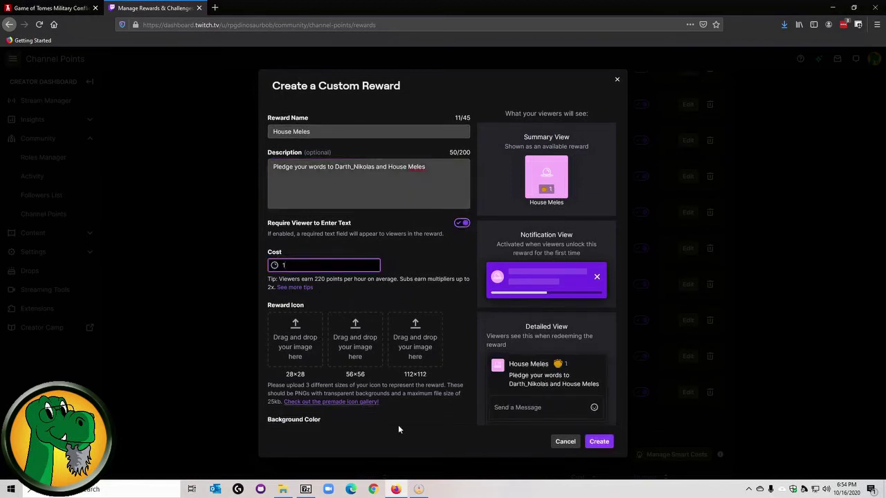
# Step: Add HouseMeles28.png, HouseMeles56.png and HouseMeles112.png from the Houses folder as the matching reward icons, and create the House Meles reward
pyautogui.click(282, 489)
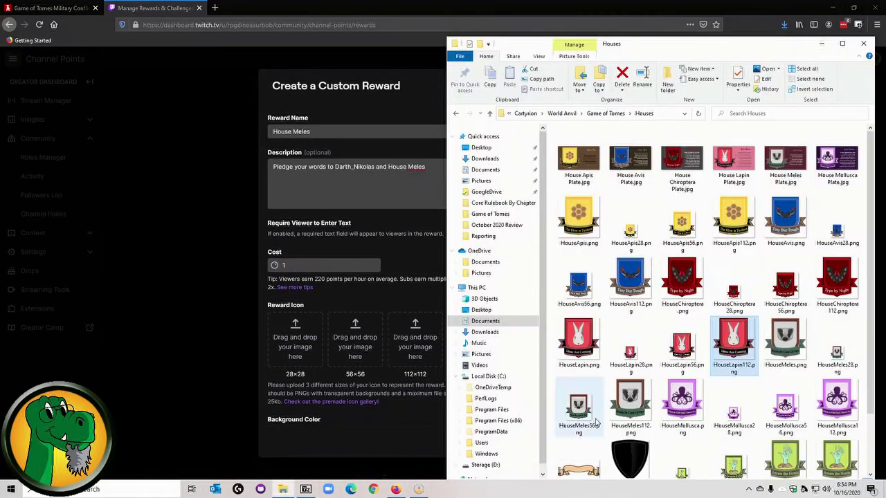
pyautogui.moveTo(842, 352); pyautogui.dragTo(312, 350)
pyautogui.moveTo(579, 407); pyautogui.dragTo(373, 355)
pyautogui.moveTo(630, 401); pyautogui.dragTo(422, 354)
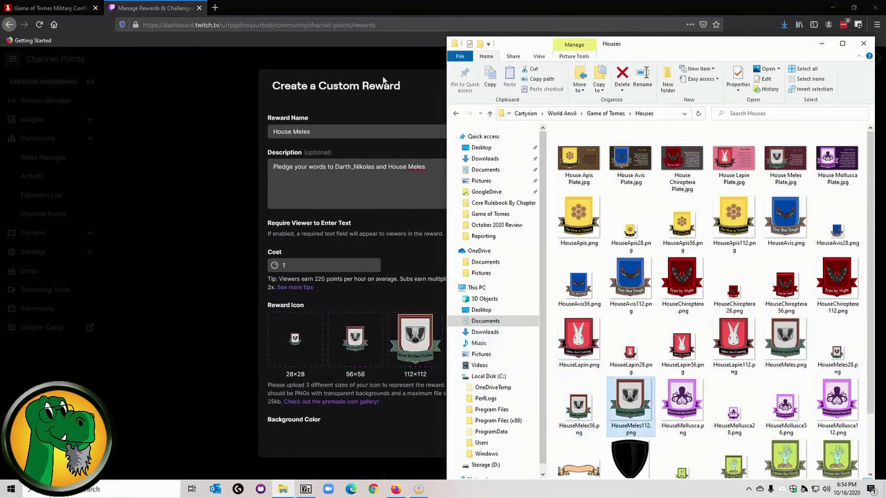
pyautogui.click(383, 81)
pyautogui.click(601, 443)
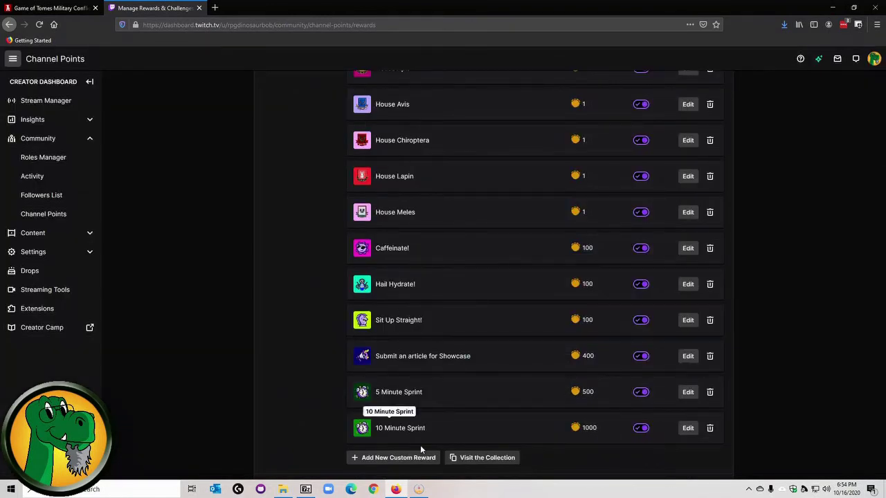
# Step: Start another custom reward and name it House Mollusca
pyautogui.click(398, 457)
pyautogui.click(367, 132)
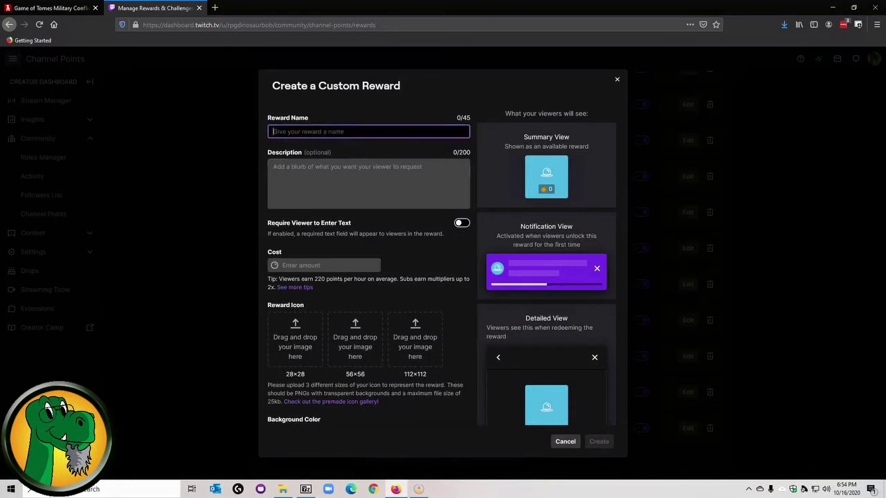
pyautogui.write('House Mollusca')
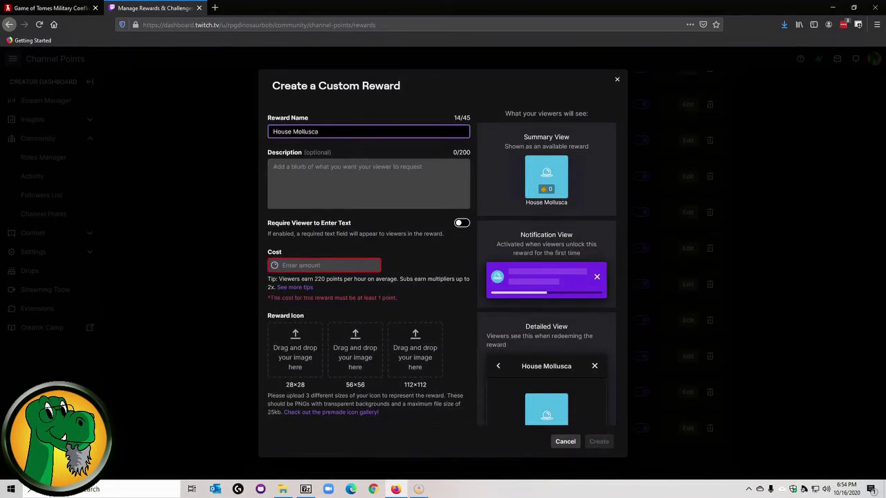
# Step: Enter the House Mollusca description "Pledge your words to" followed by that house leader's handle and "and House Mollusca"
pyautogui.press('Tab')
pyautogui.write('P')
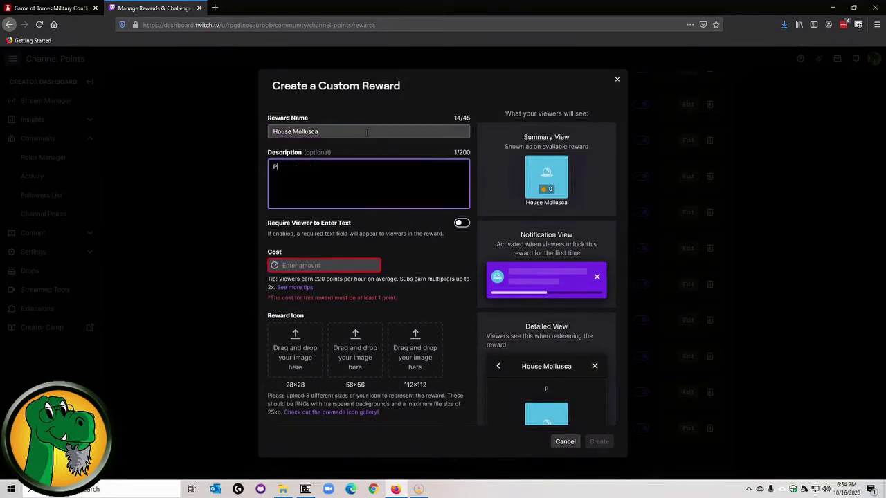
pyautogui.write('ledge your words to Coffee')
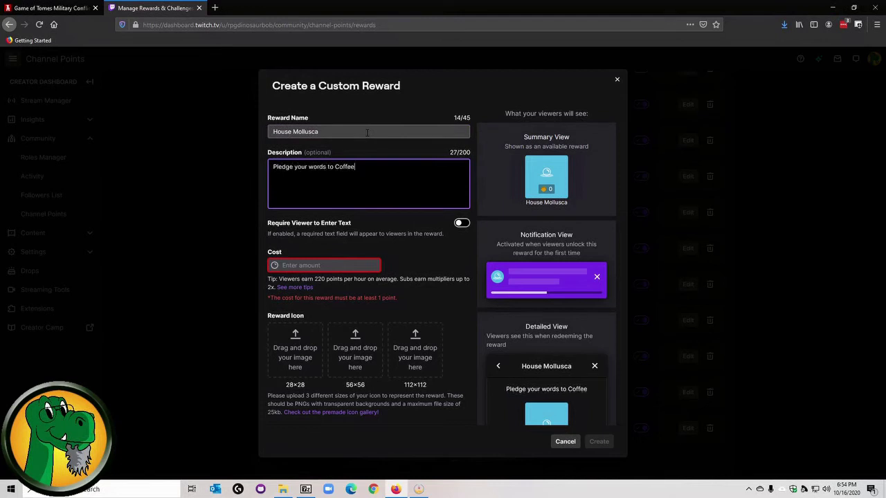
pyautogui.write('Quills and House Mollusca')
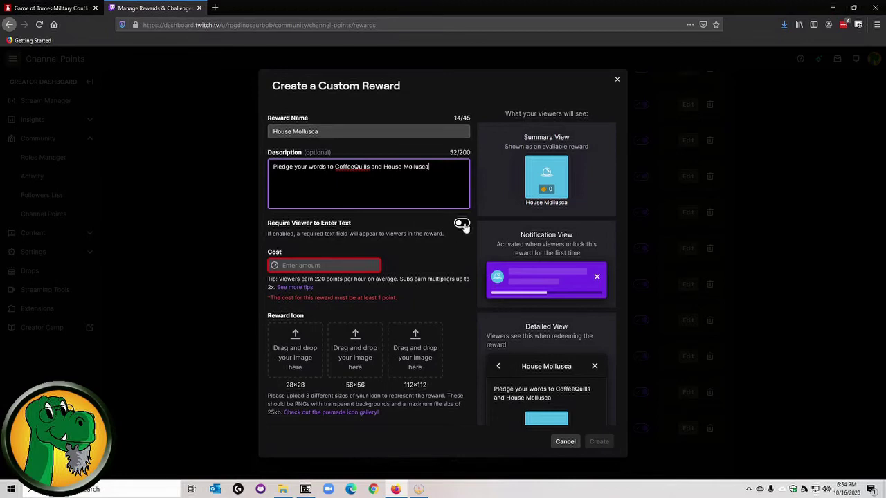
# Step: Require viewers to enter text for the House Mollusca reward and set its cost to 1
pyautogui.click(461, 225)
pyautogui.click(324, 265)
pyautogui.write('1')
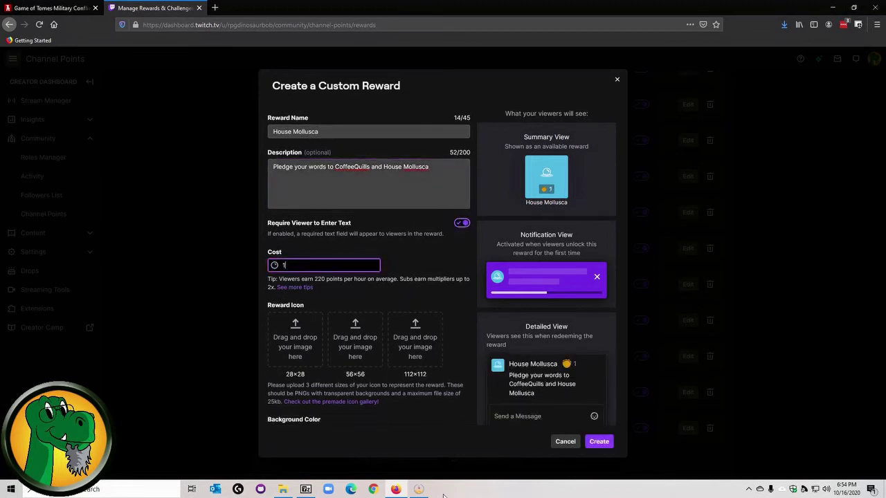
# Step: Add HouseMollusca28.png, HouseMollusca56.png and HouseMollusca112.png from the Houses folder as the matching reward icons, and create the House Mollusca reward
pyautogui.click(283, 489)
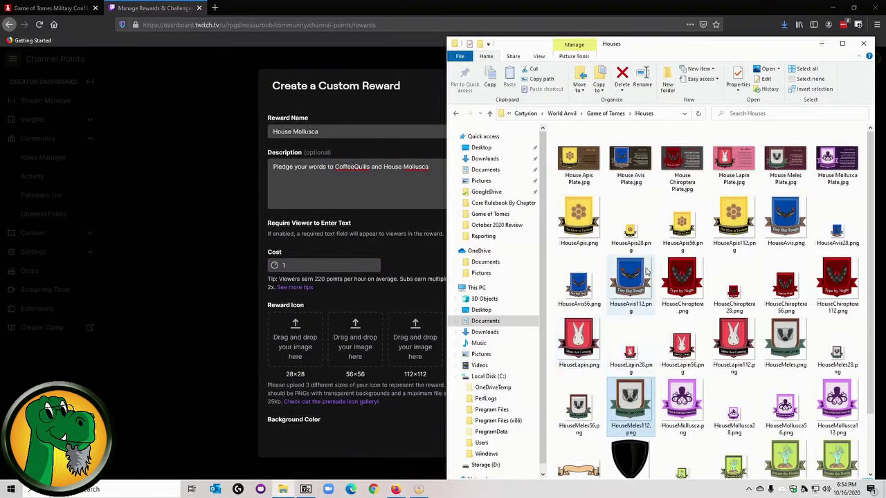
pyautogui.moveTo(737, 405); pyautogui.dragTo(295, 342)
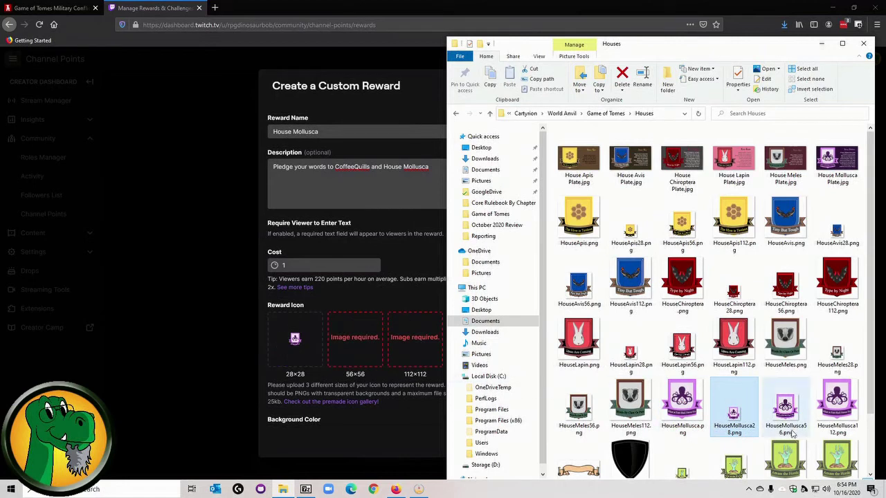
pyautogui.moveTo(786, 407); pyautogui.dragTo(355, 343)
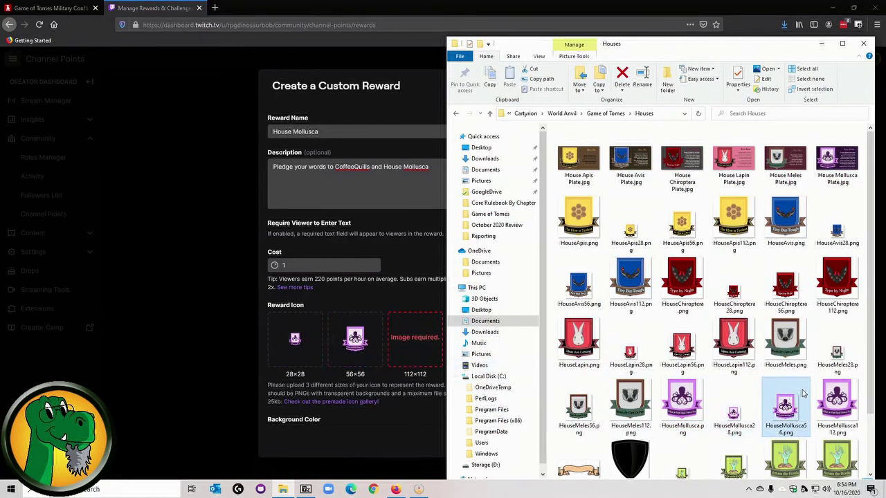
pyautogui.moveTo(824, 391); pyautogui.dragTo(415, 336)
pyautogui.click(445, 448)
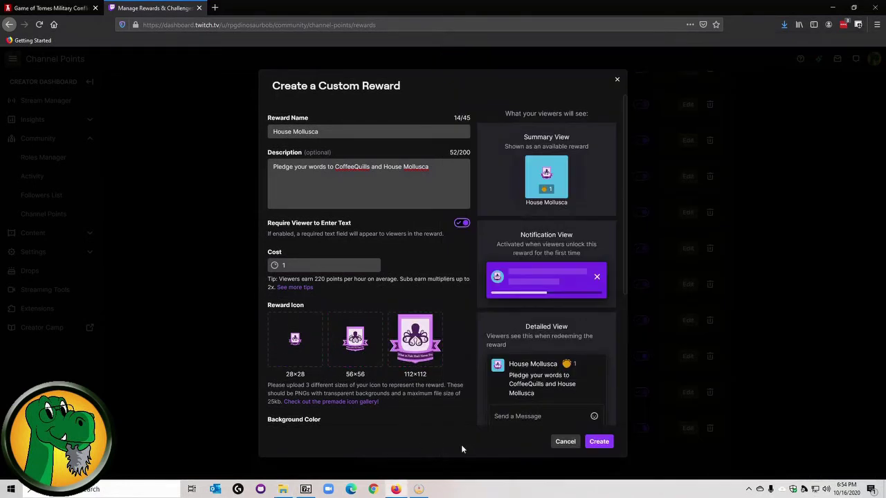
pyautogui.click(610, 445)
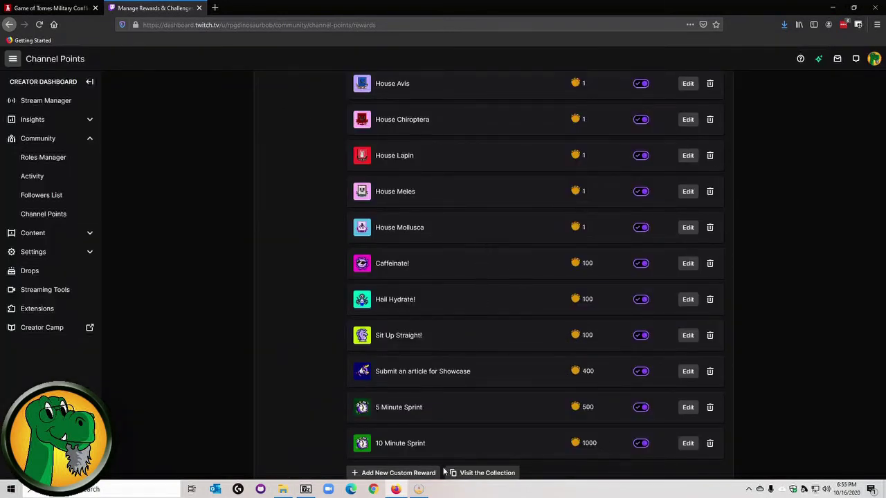
# Step: Start another custom reward and name it Undead Horde
pyautogui.click(366, 473)
pyautogui.click(314, 131)
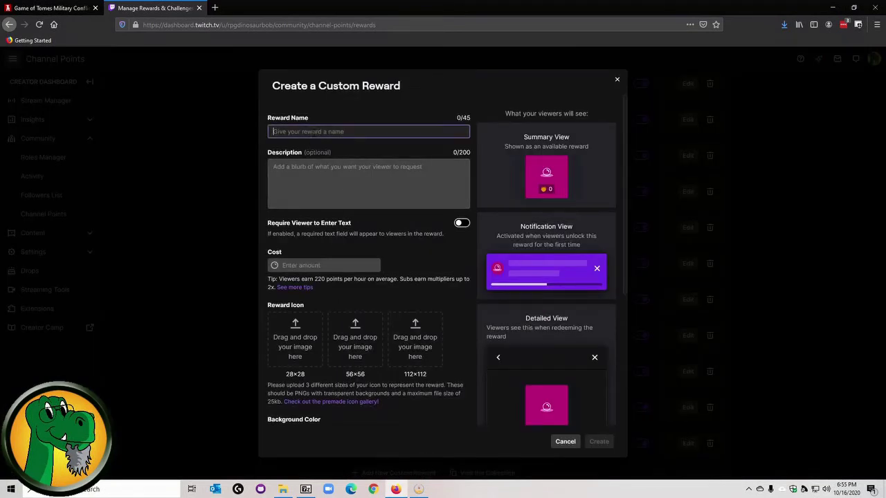
pyautogui.write('Undeade')
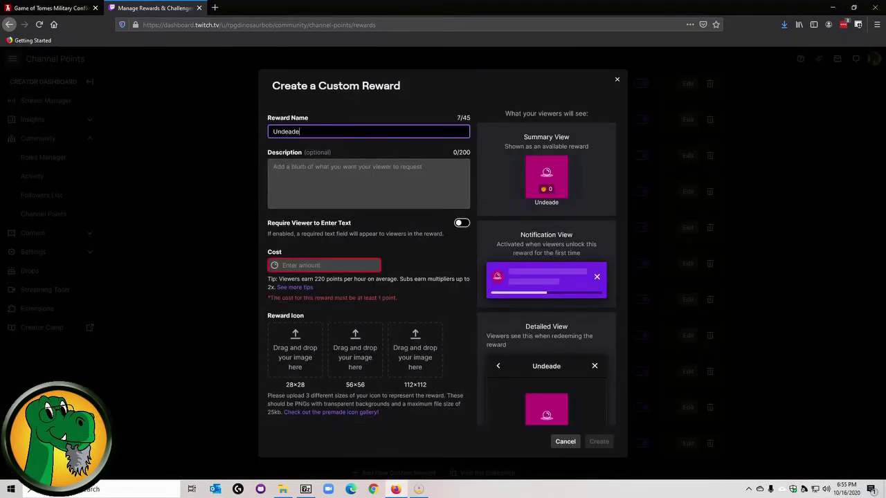
pyautogui.press('BackSpace')
pyautogui.write('Horde')
# Step: Enter the Undead Horde description "Pledge your words to" followed by the horde leader's first name and "and the Undead Horde"
pyautogui.click(333, 169)
pyautogui.write('Pledge your words to')
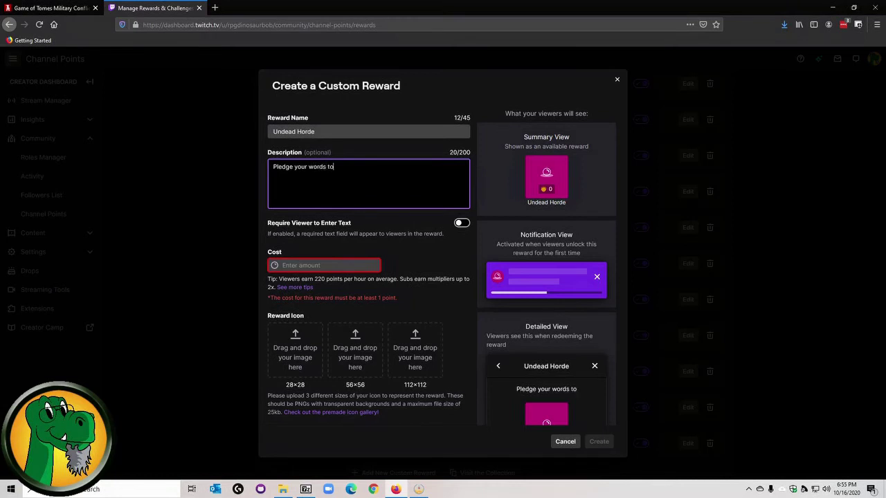
pyautogui.write(' Erin and th')
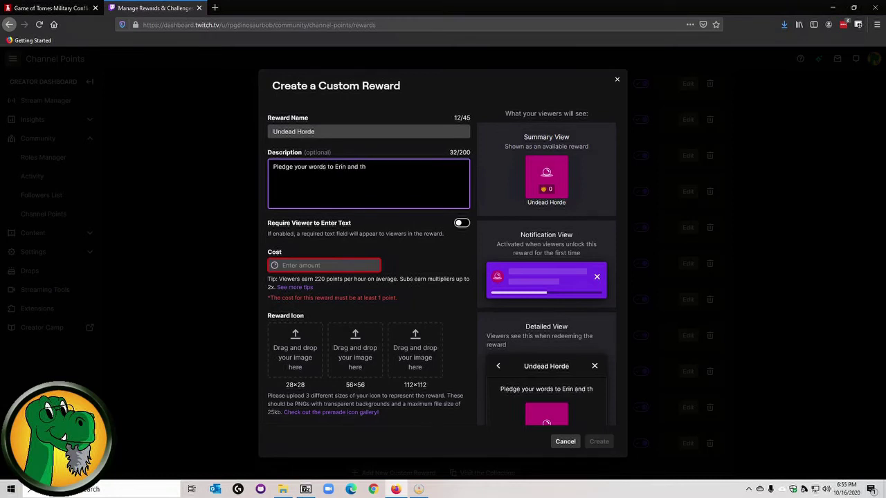
pyautogui.write('e Undead Horde')
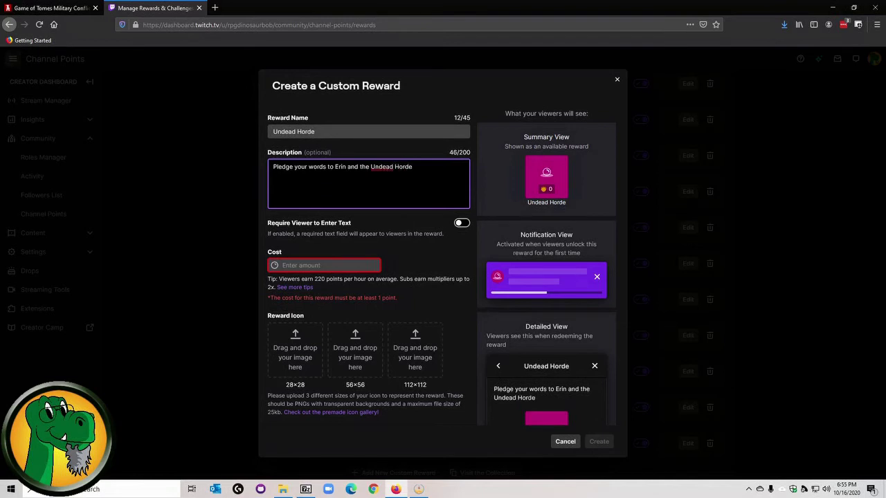
# Step: Require viewers to enter text for the Undead Horde reward and set its cost to 1
pyautogui.click(462, 224)
pyautogui.click(306, 266)
pyautogui.write('1')
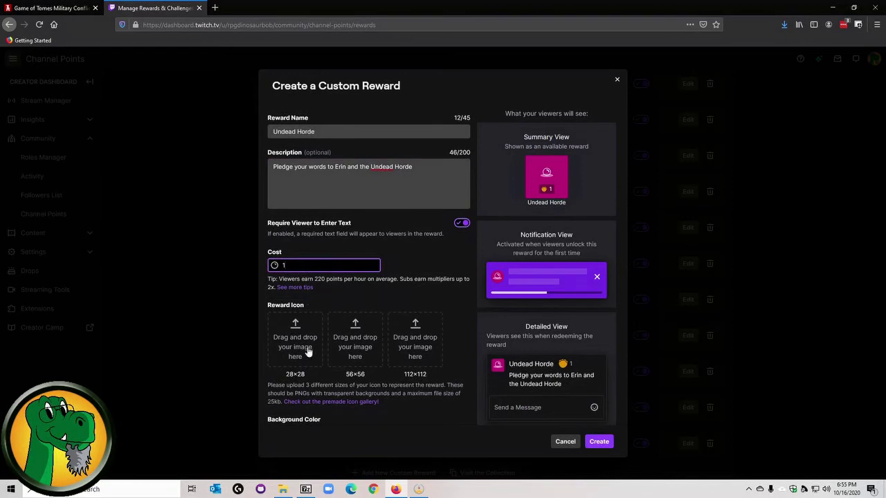
# Step: Add UndeadHorde28.png, UndeadHorde56.png and UndeadHorde112.png from the Houses folder as the matching 28, 56 and 112 pixel reward icons
pyautogui.click(283, 490)
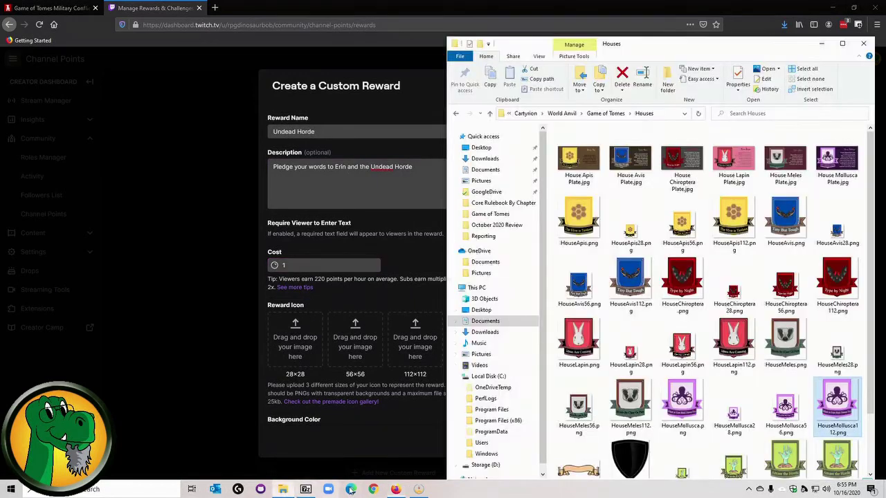
pyautogui.scroll(-2, 716, 437)
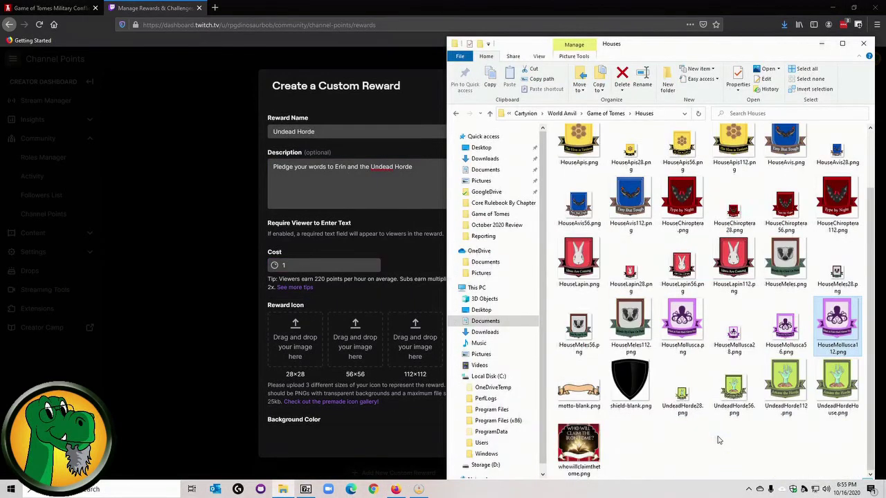
pyautogui.click(691, 398)
pyautogui.moveTo(693, 397); pyautogui.dragTo(297, 337)
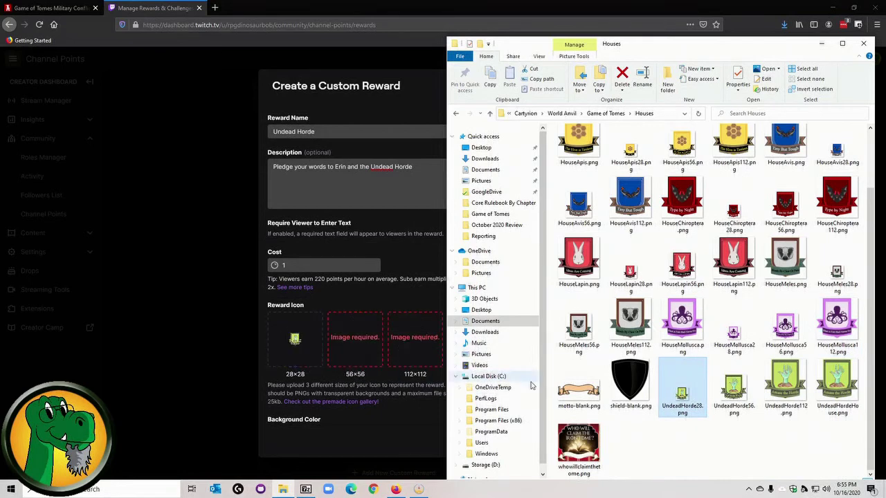
pyautogui.moveTo(735, 386); pyautogui.dragTo(355, 338)
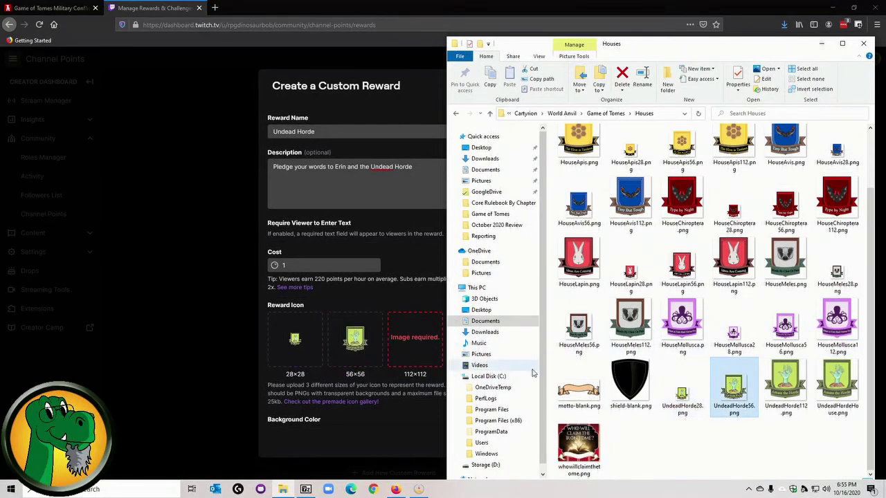
pyautogui.moveTo(772, 379); pyautogui.dragTo(415, 338)
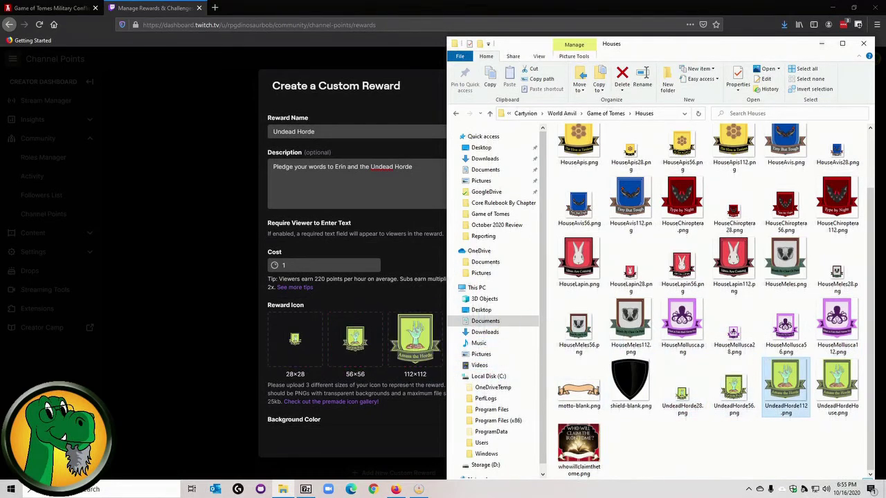
# Step: Create the Undead Horde reward and check it in the custom rewards list
pyautogui.click(411, 428)
pyautogui.click(601, 442)
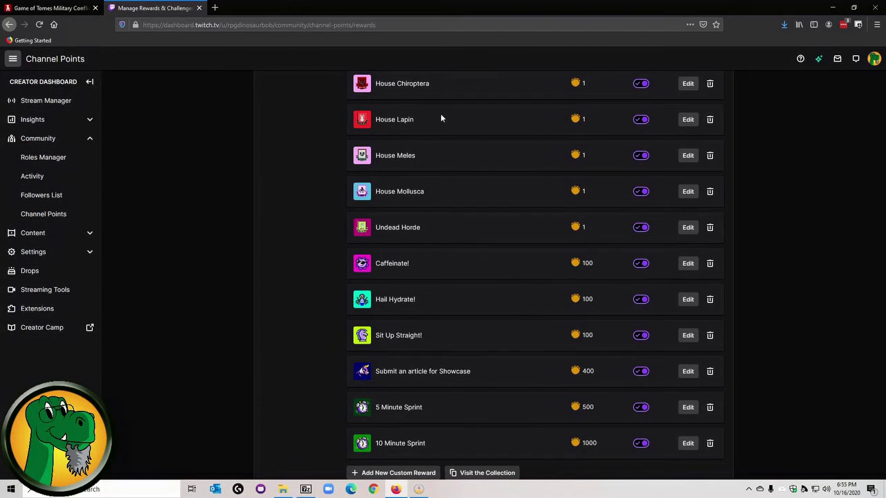
pyautogui.scroll(5, 441, 116)
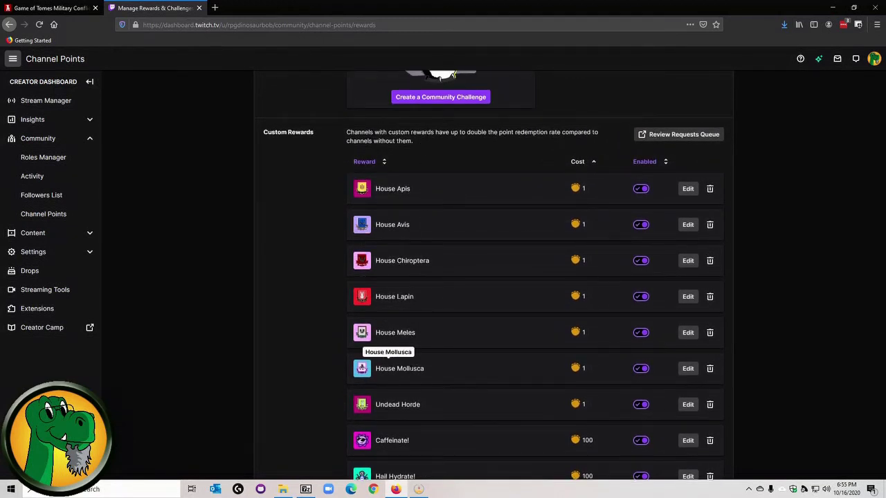
pyautogui.scroll(-1, 432, 406)
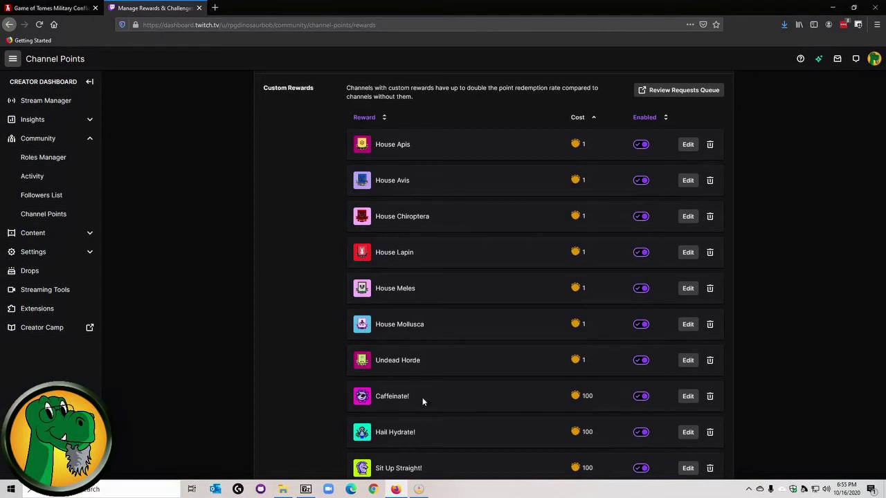
# Step: Start another custom reward and name it House Sauropoda
pyautogui.scroll(-1, 429, 405)
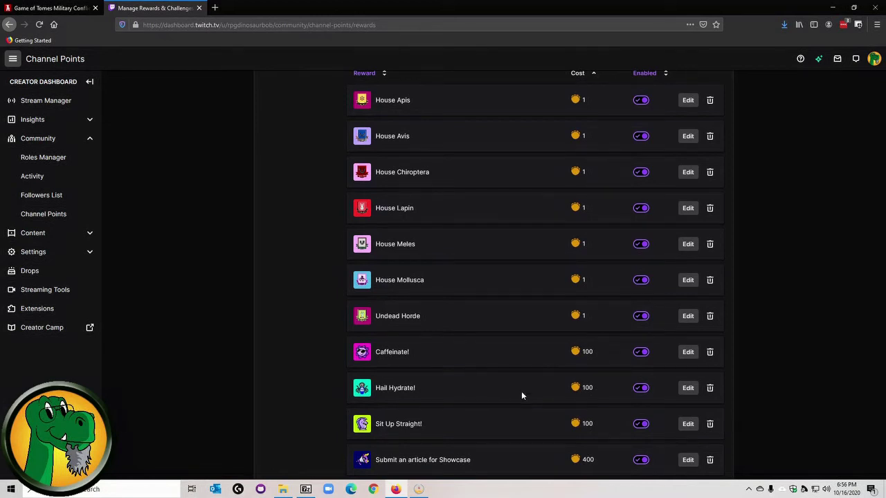
pyautogui.scroll(-3, 539, 385)
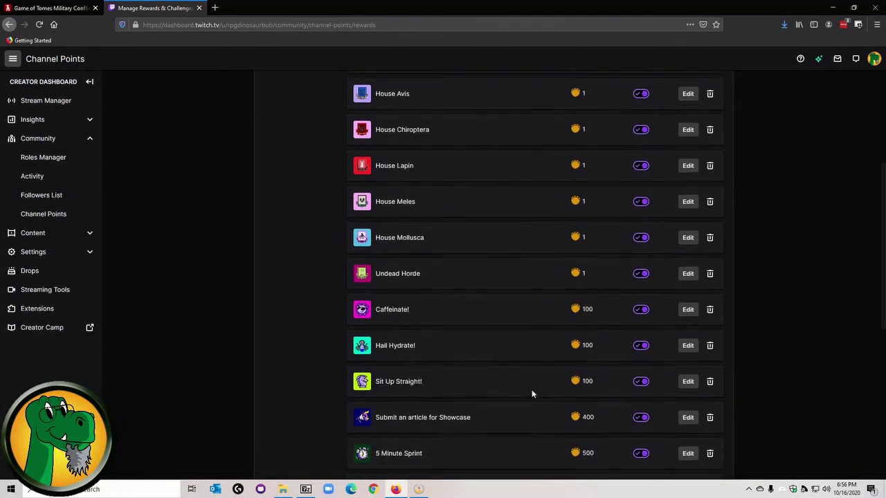
pyautogui.click(415, 386)
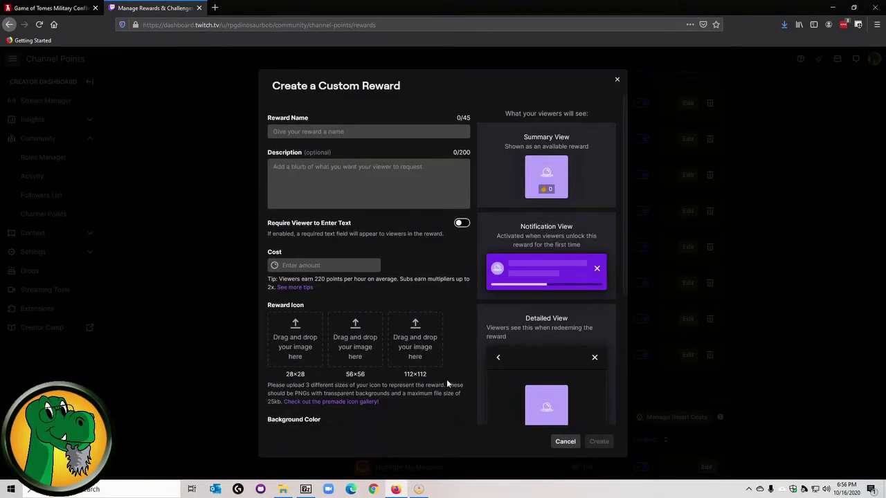
pyautogui.write('H')
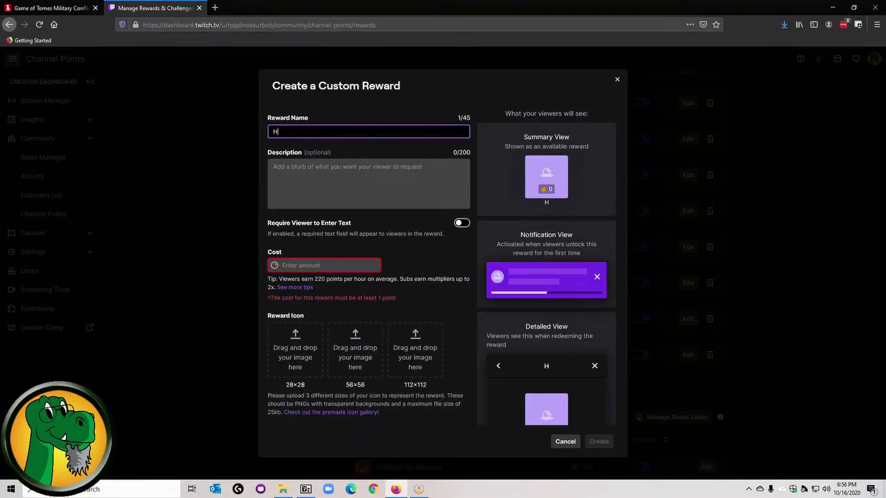
pyautogui.write('ouse Sauro')
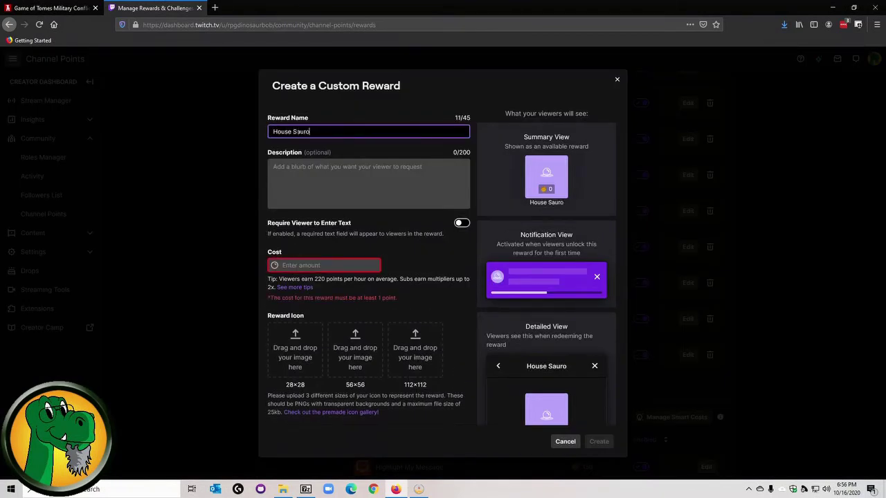
pyautogui.write('poda')
# Step: Begin the House Sauropoda description with "Pledge your words to" followed by the channel owner's nickname "and House Sauropoda."
pyautogui.click(368, 183)
pyautogui.write('P')
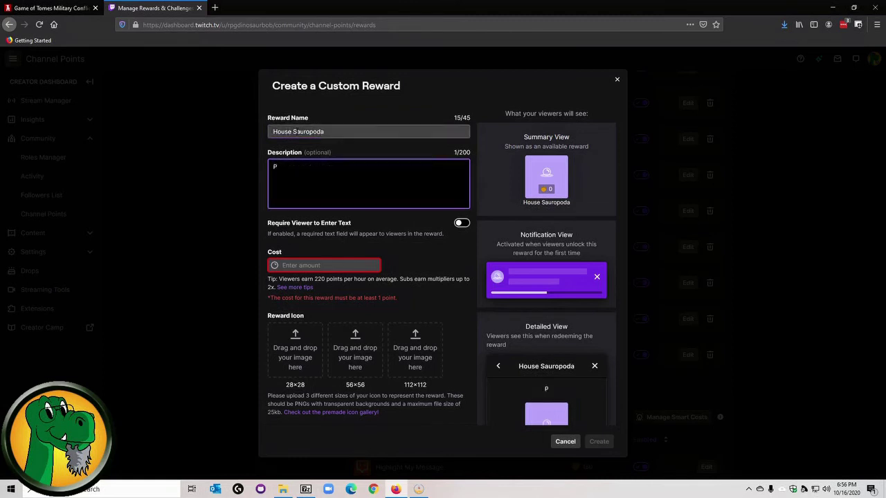
pyautogui.write('ledge your wor')
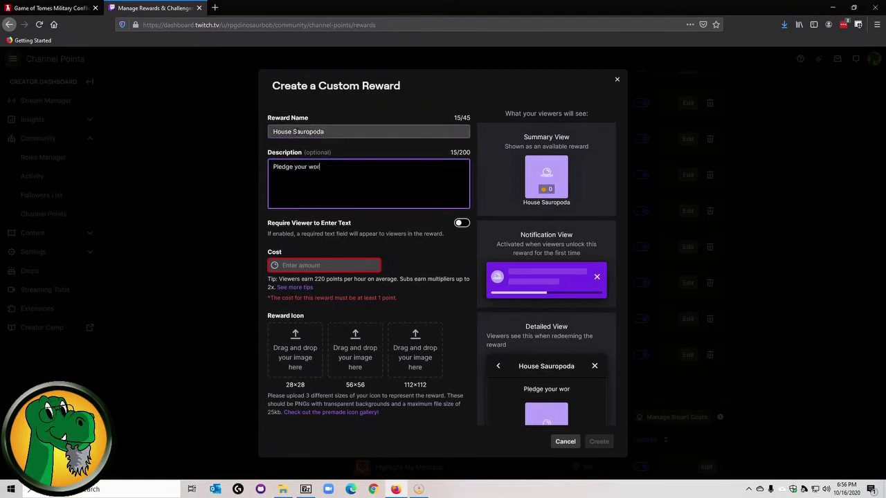
pyautogui.write('ds to House S')
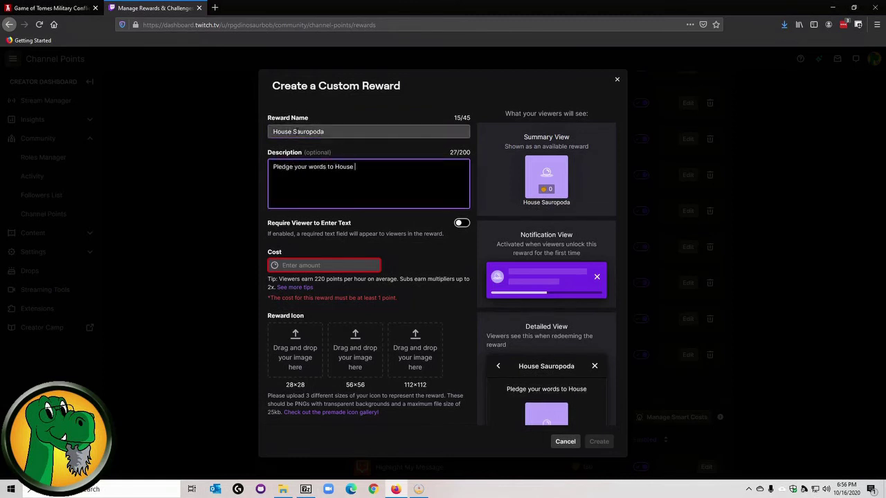
pyautogui.press('BackSpace')
pyautogui.press('BackSpace')
pyautogui.press('BackSpace')
pyautogui.press('BackSpace')
pyautogui.press('BackSpace')
pyautogui.press('BackSpace')
pyautogui.press('BackSpace')
pyautogui.write('Dino')
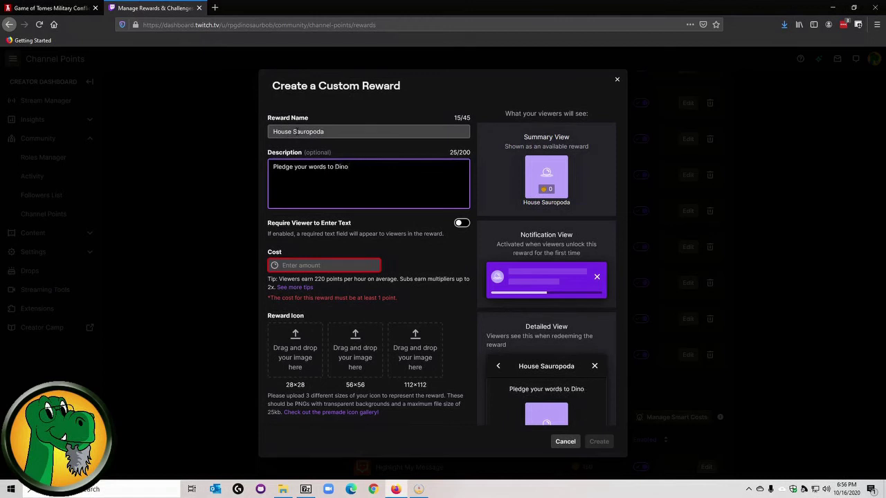
pyautogui.write('saurBob an')
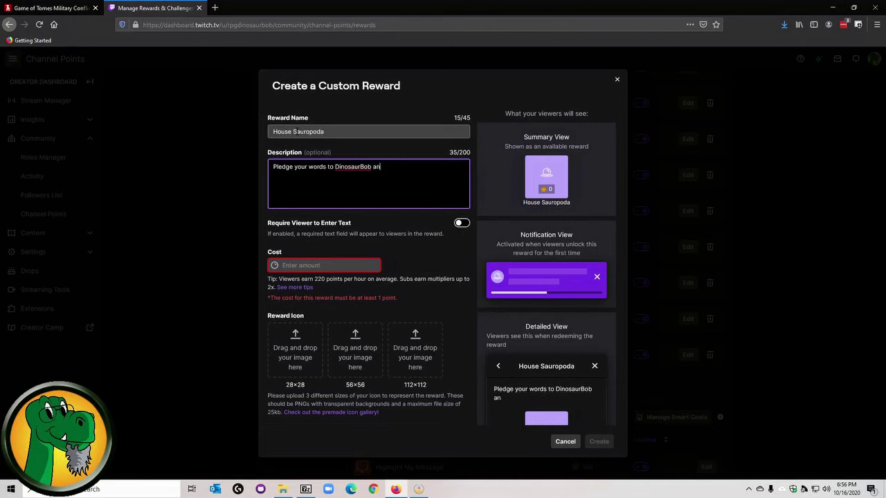
pyautogui.write('d House Sauropoda. Dinosaur')
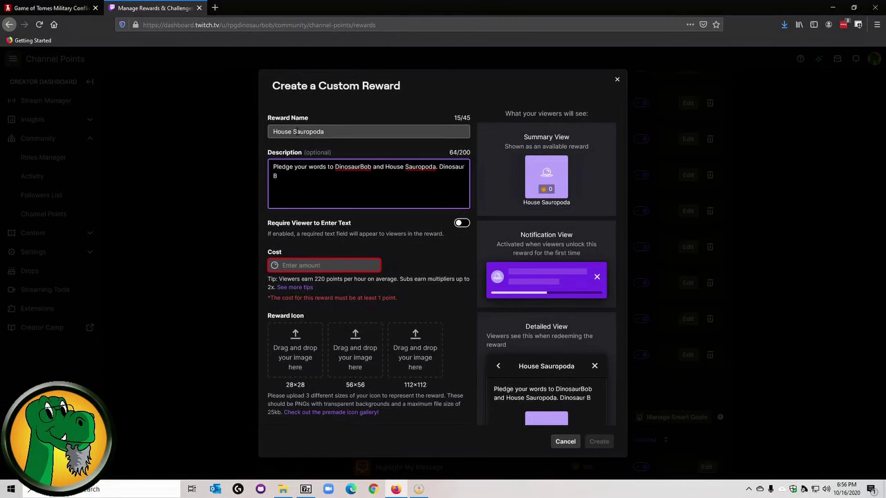
# Step: Finish the description by saying the channel owner "has bent the knee to" the Apis leader's first name "and House Apis for this segment of the game."
pyautogui.write(' Bob has')
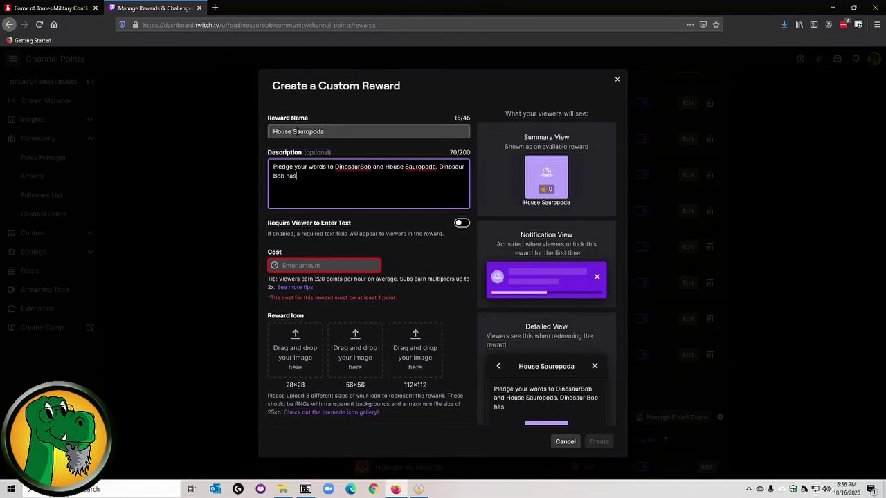
pyautogui.write(' bent the knee to Dan')
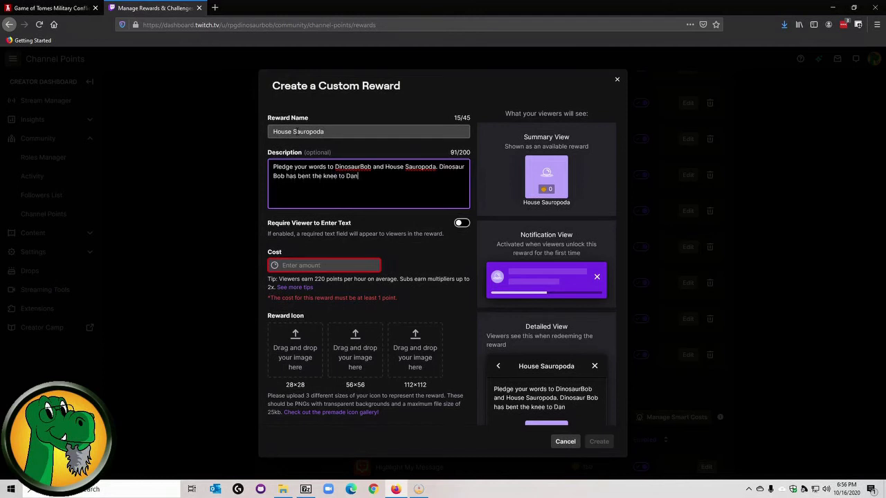
pyautogui.write('i and House AP')
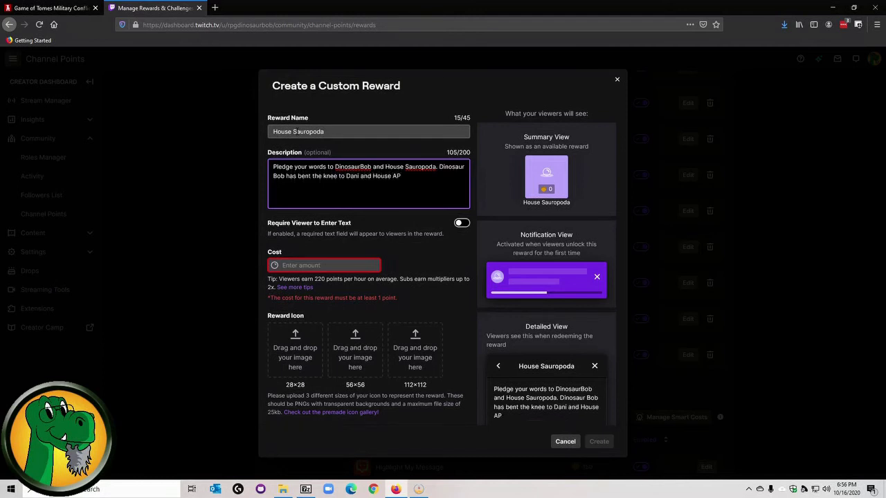
pyautogui.write('pis for this seg')
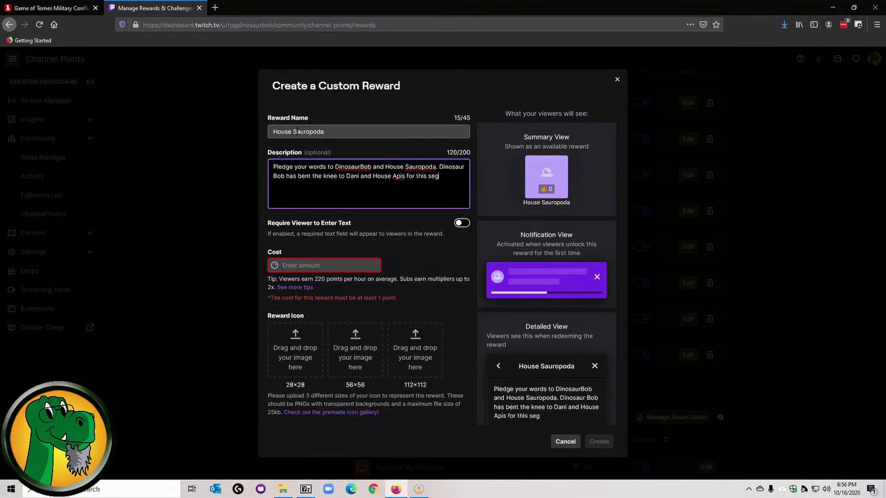
pyautogui.write('ment of the game.')
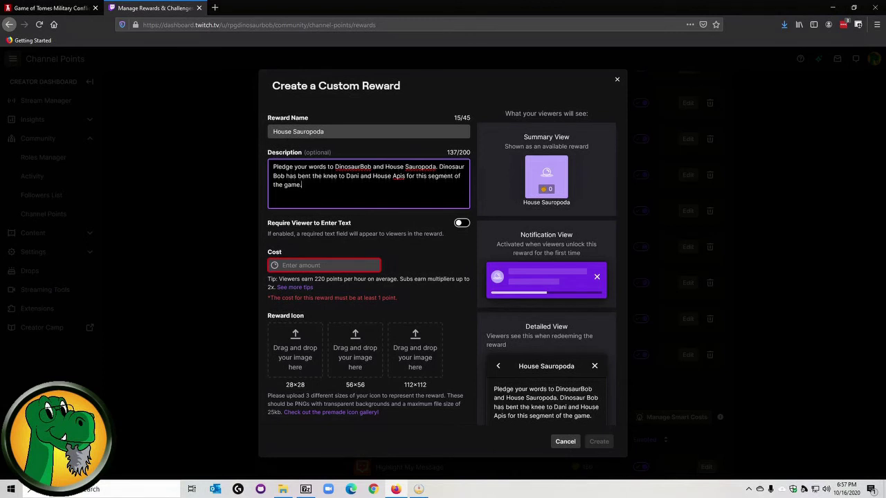
# Step: Require viewers to enter text for the House Sauropoda reward and set its cost to 1
pyautogui.click(461, 223)
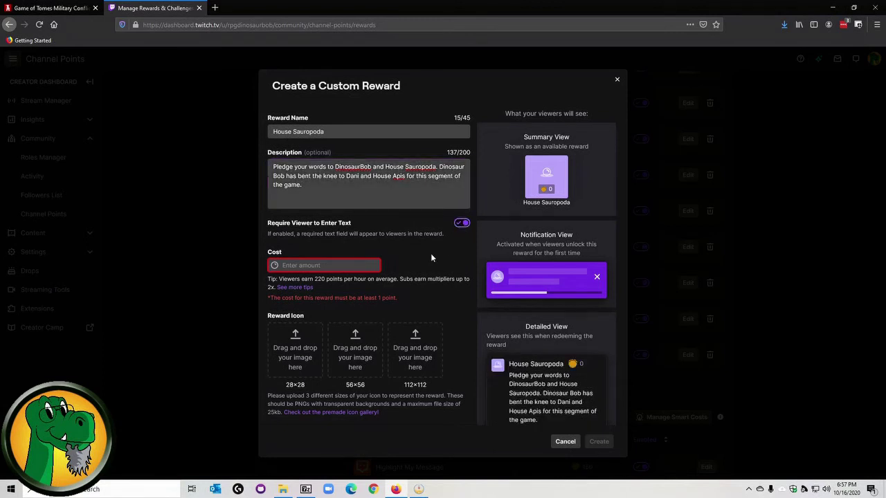
pyautogui.click(332, 265)
pyautogui.write('1')
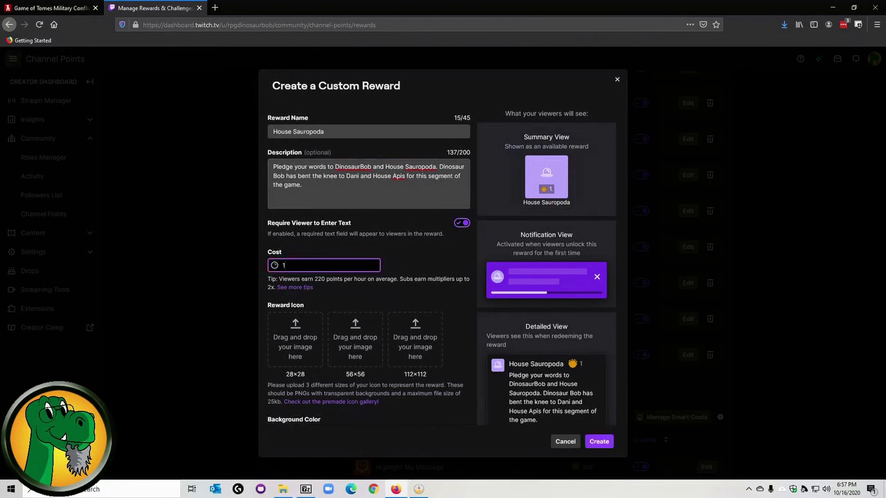
# Step: Add the 28, 56 and 112 PNG files from the House Sauropoda folder as the matching reward icons and create the reward
pyautogui.click(283, 490)
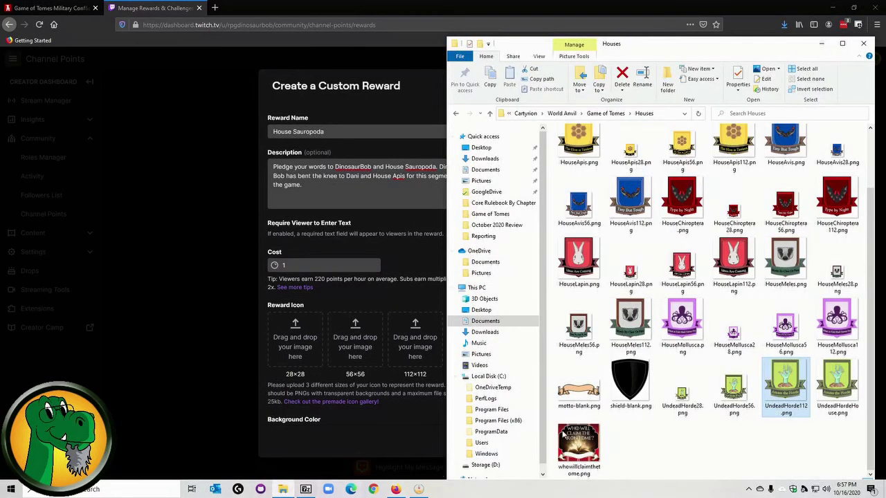
pyautogui.click(603, 113)
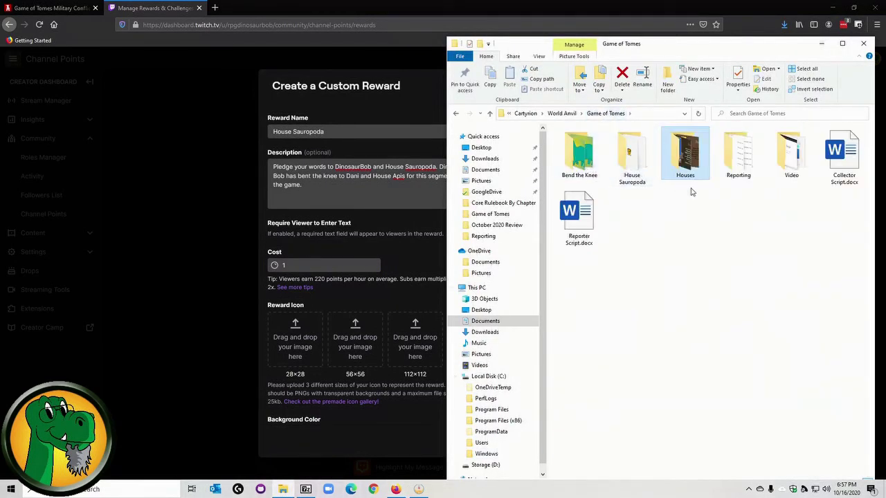
pyautogui.doubleClick(631, 158)
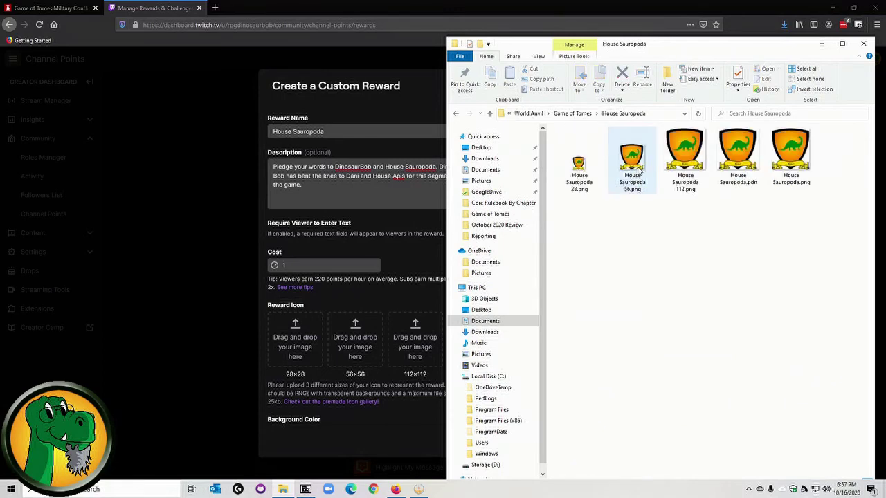
pyautogui.click(580, 165)
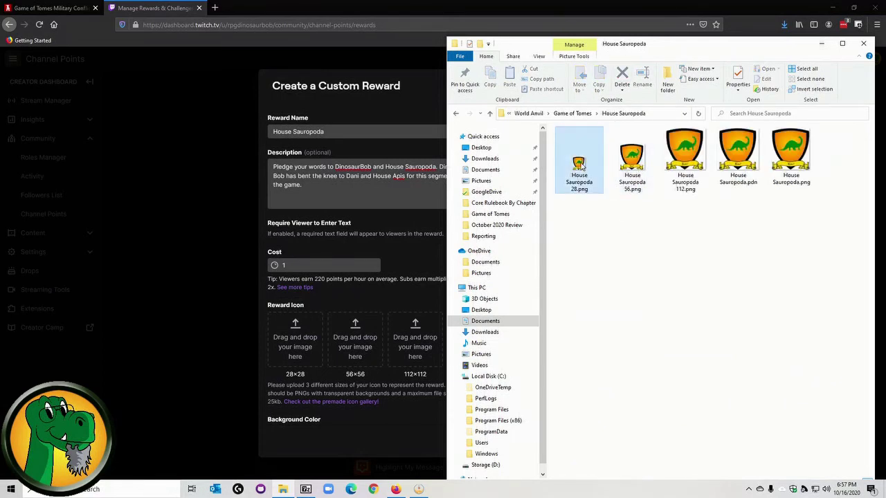
pyautogui.moveTo(580, 165); pyautogui.dragTo(316, 354)
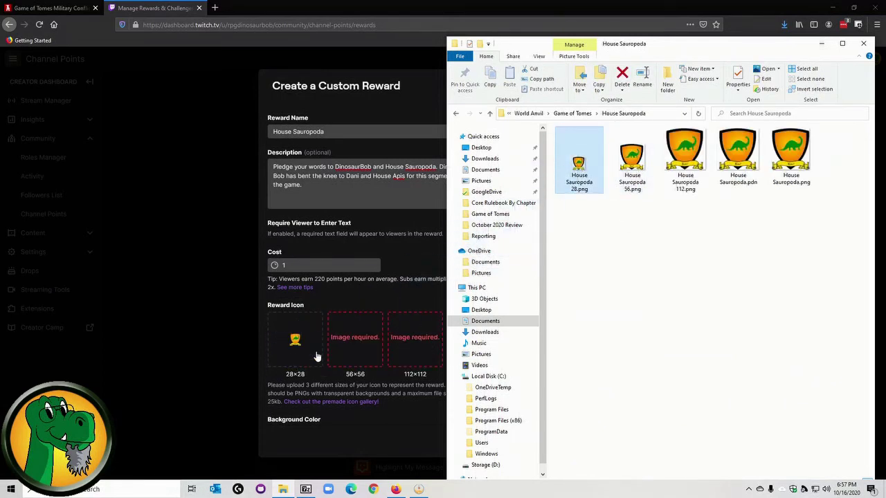
pyautogui.moveTo(616, 183); pyautogui.dragTo(379, 341)
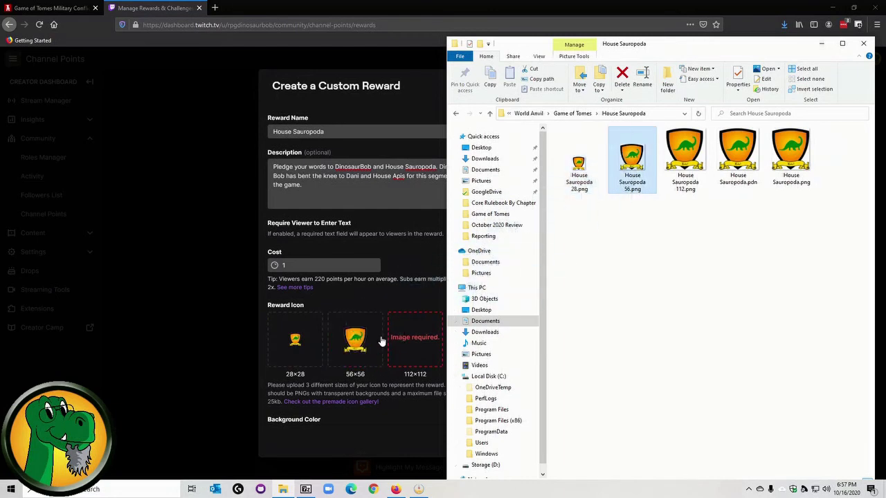
pyautogui.moveTo(685, 166); pyautogui.dragTo(419, 357)
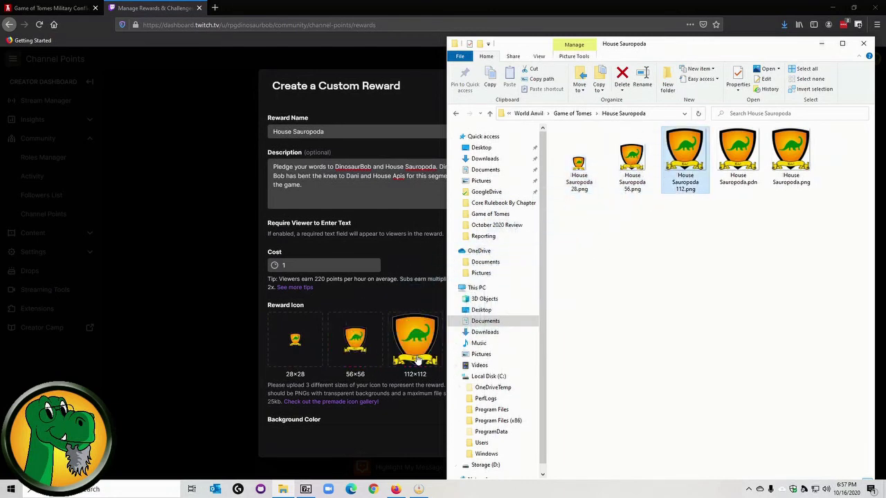
pyautogui.click(418, 437)
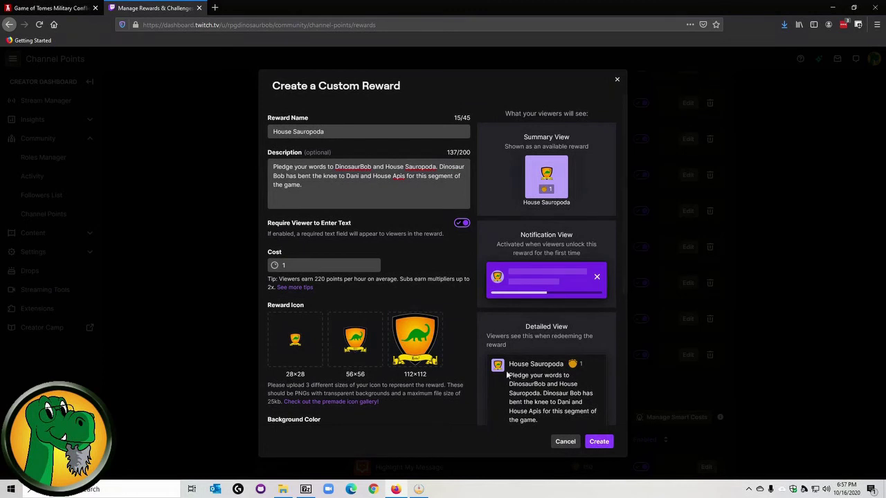
pyautogui.click(600, 443)
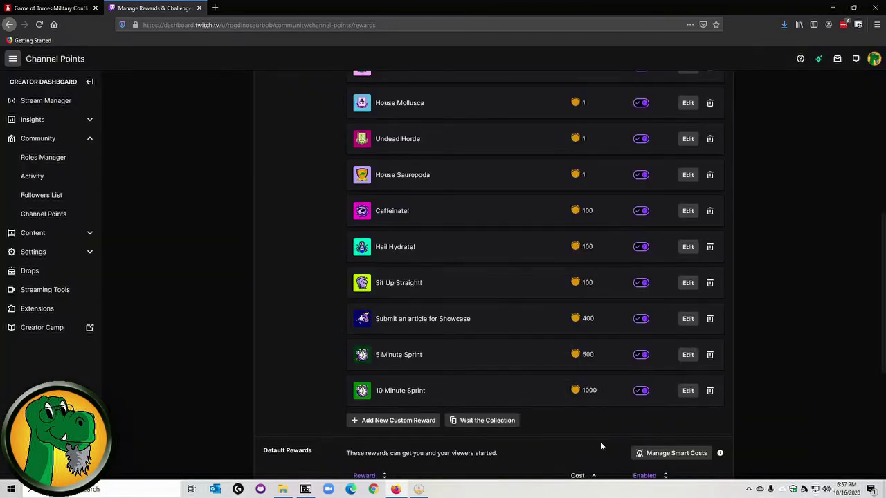
# Step: Disable the Undead Horde reward in the custom rewards list
pyautogui.scroll(3, 443, 286)
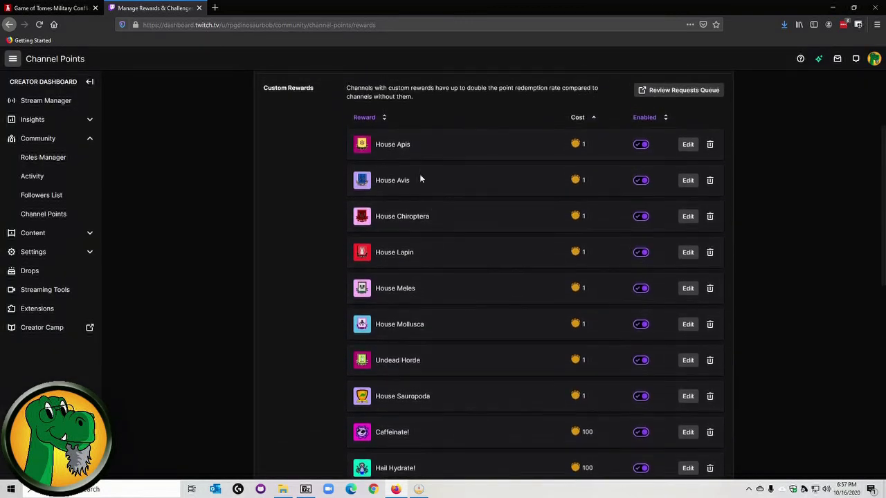
pyautogui.scroll(-2, 422, 166)
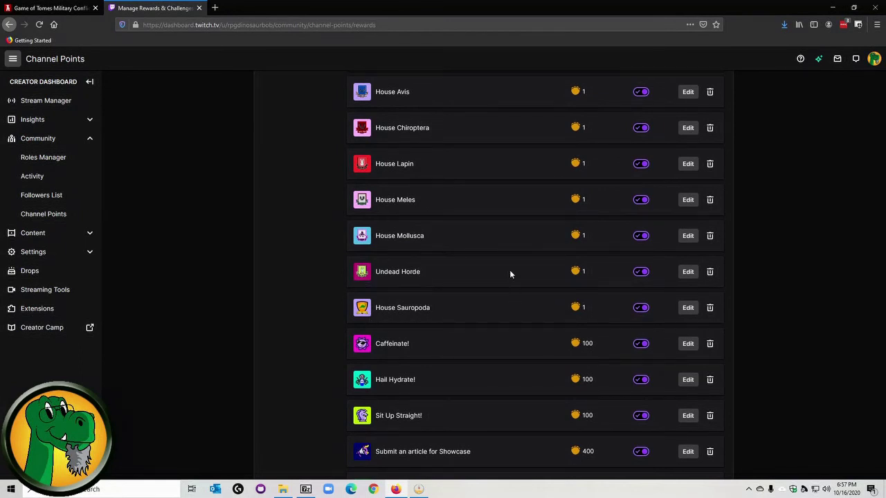
pyautogui.scroll(2, 510, 274)
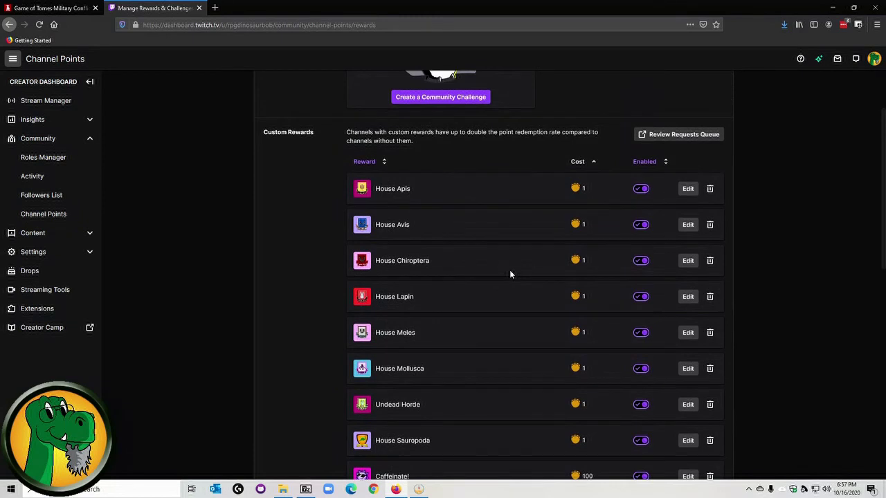
pyautogui.scroll(-1, 509, 269)
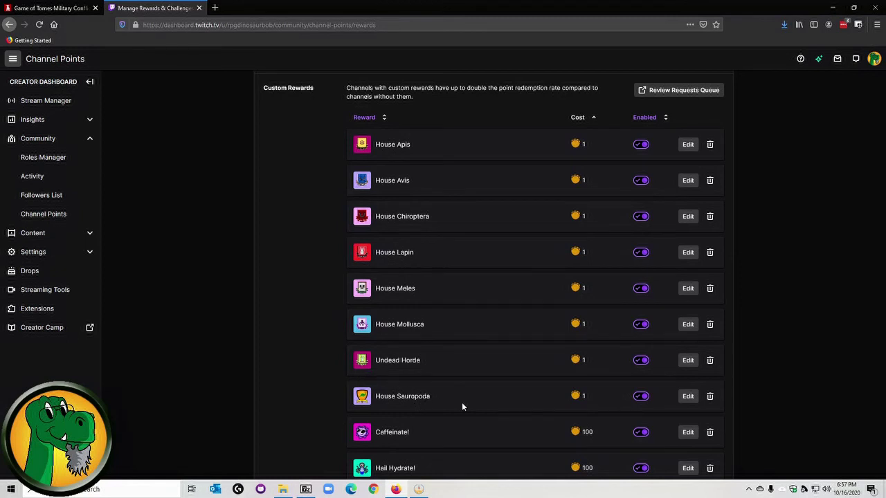
pyautogui.scroll(1, 616, 394)
pyautogui.scroll(-1, 589, 319)
pyautogui.click(638, 365)
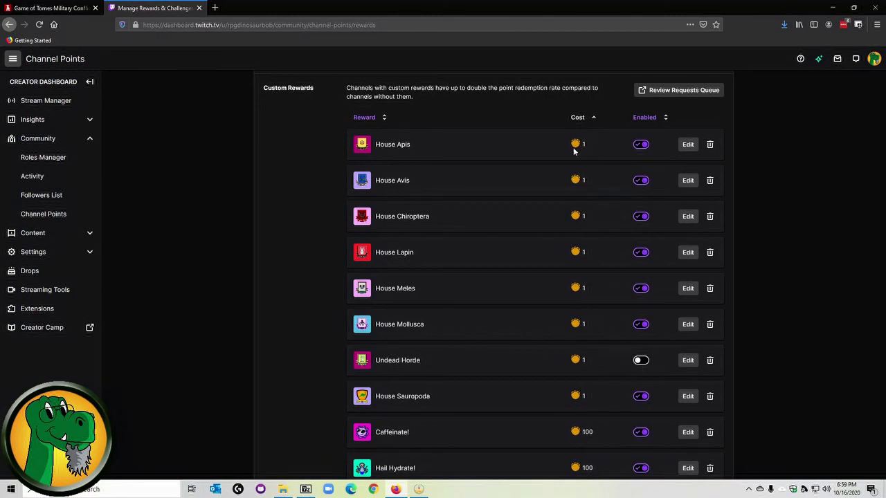
# Step: Toggle the House Apis reward off and on, and review the enabled states and costs in the custom rewards list
pyautogui.click(641, 147)
pyautogui.click(641, 147)
pyautogui.scroll(-2, 589, 237)
pyautogui.scroll(1, 587, 244)
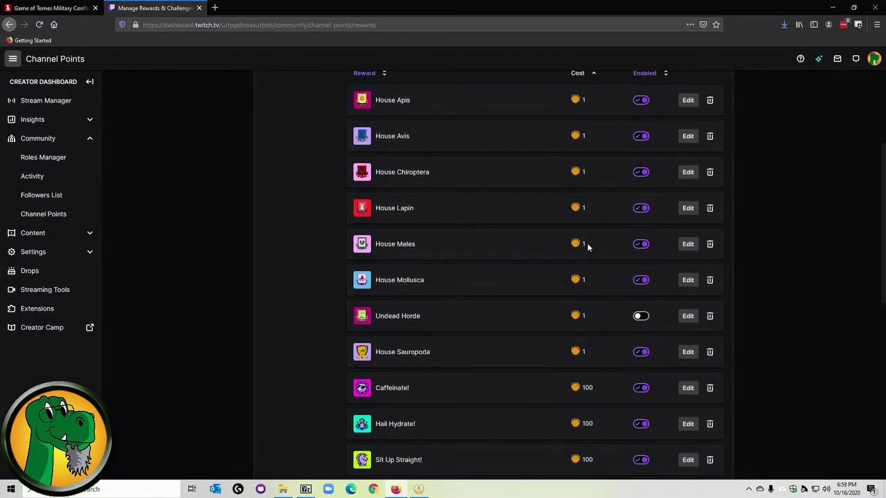
pyautogui.scroll(-1, 587, 246)
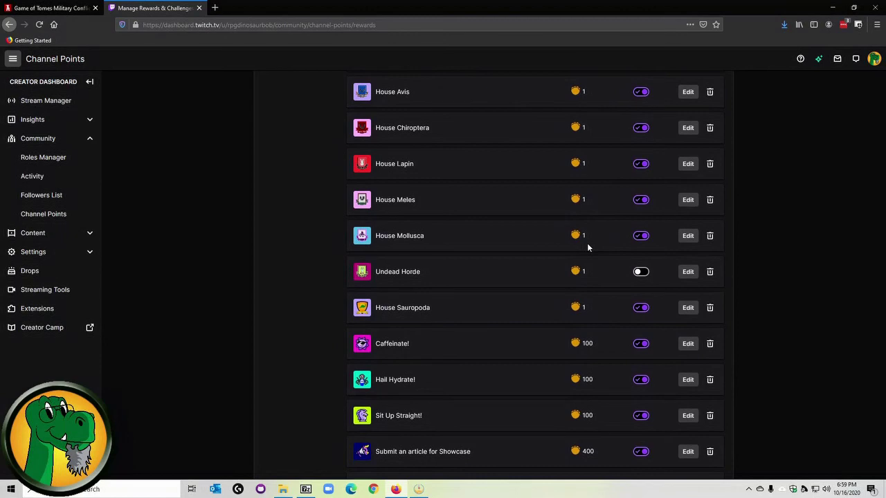
pyautogui.scroll(-2, 547, 388)
pyautogui.scroll(-6, 540, 406)
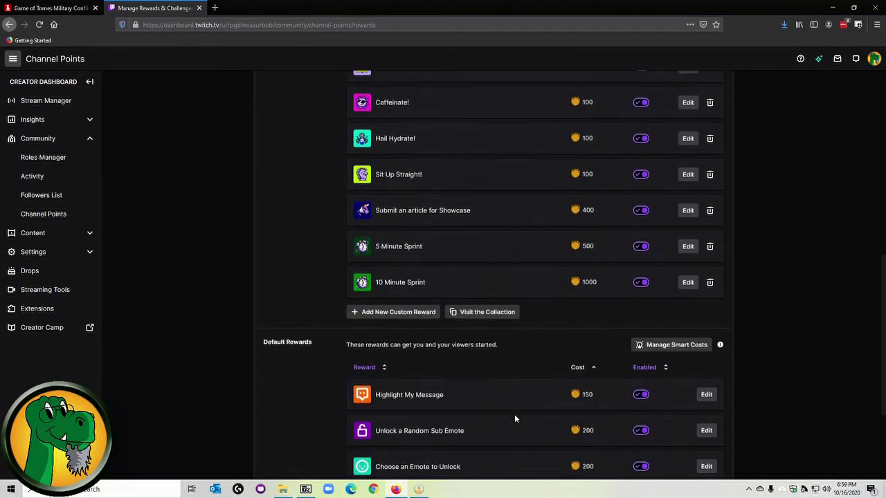
pyautogui.scroll(15, 522, 401)
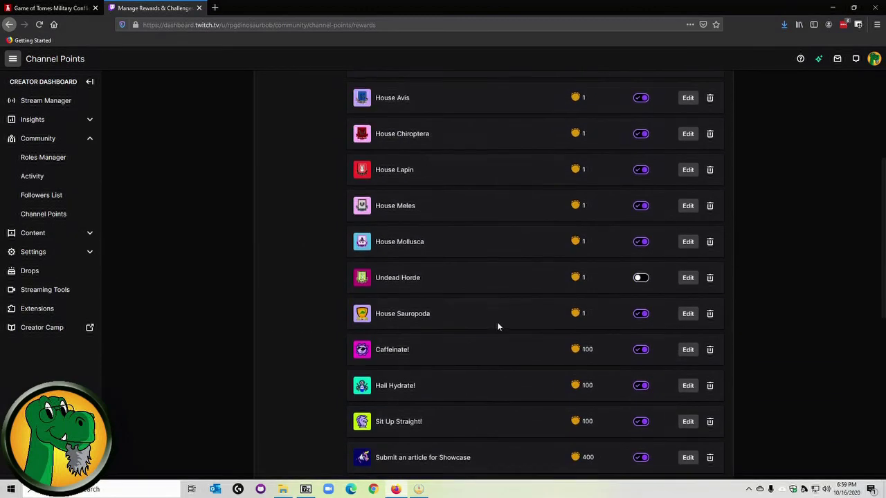
# Step: Leave the rewards settings for the Stream Manager and open the channel's Rewards & Challenges from its chat
pyautogui.click(307, 97)
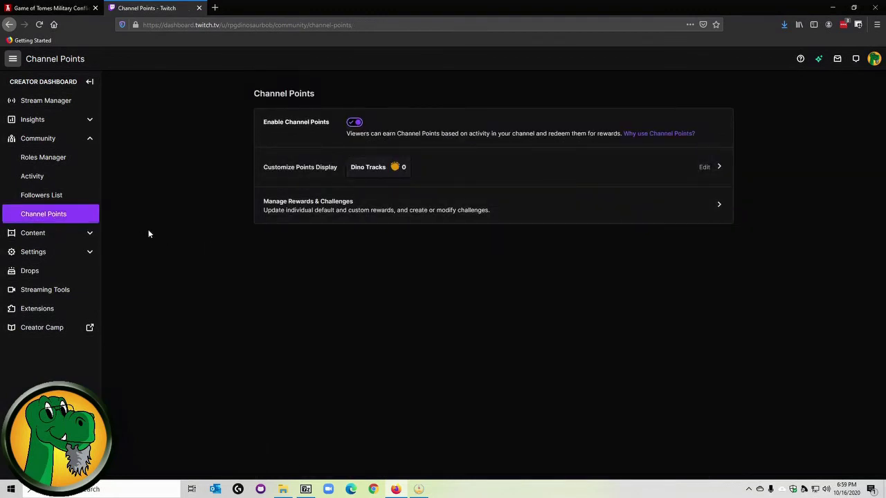
pyautogui.click(75, 101)
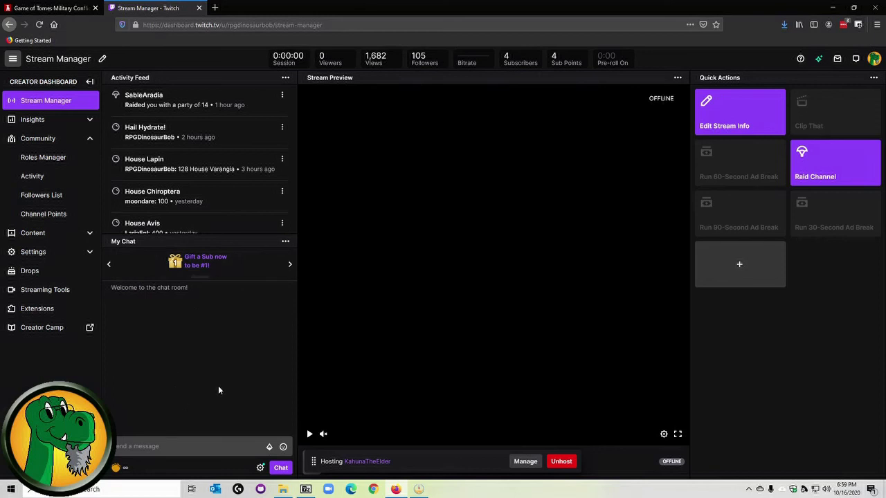
pyautogui.click(114, 468)
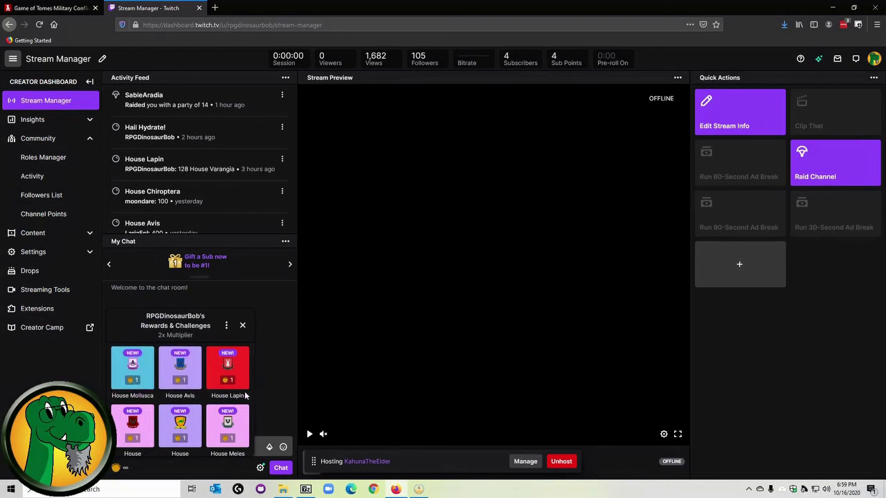
# Step: Examine how the house rewards appear to viewers among the other channel point rewards, checking their icons and costs
pyautogui.scroll(-3, 145, 416)
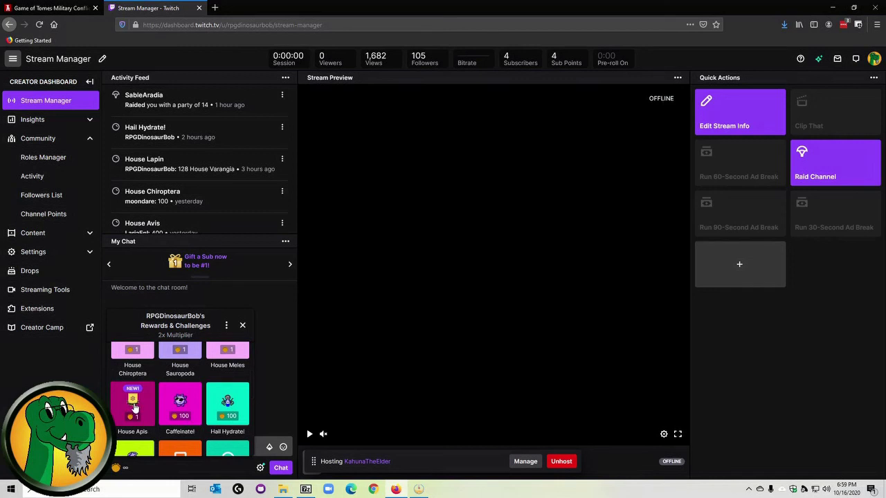
pyautogui.scroll(1, 135, 409)
pyautogui.scroll(1, 135, 408)
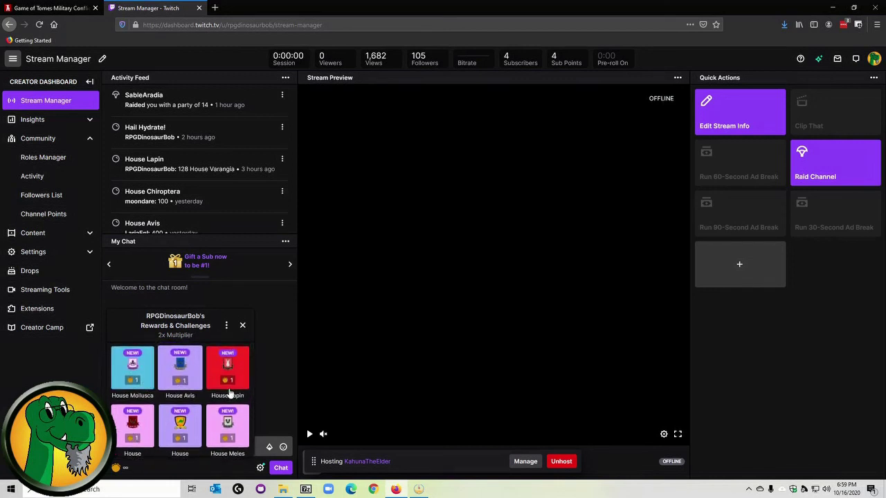
pyautogui.scroll(-1, 142, 410)
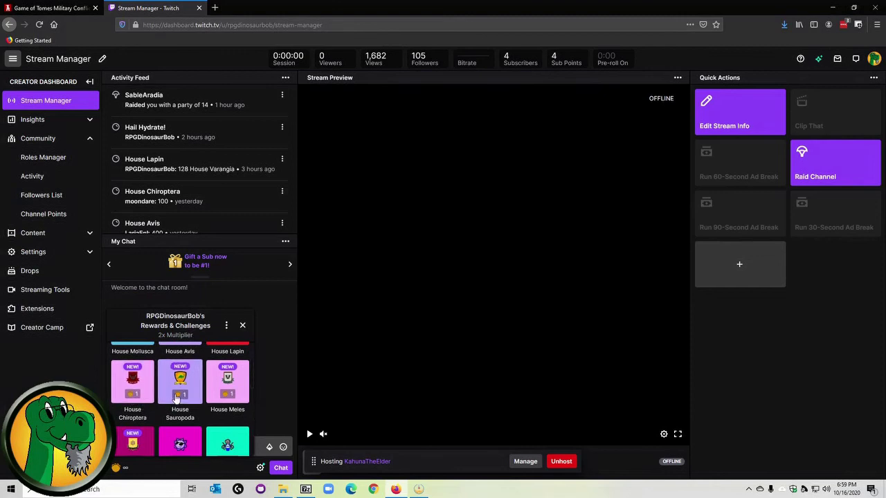
pyautogui.scroll(-2, 138, 391)
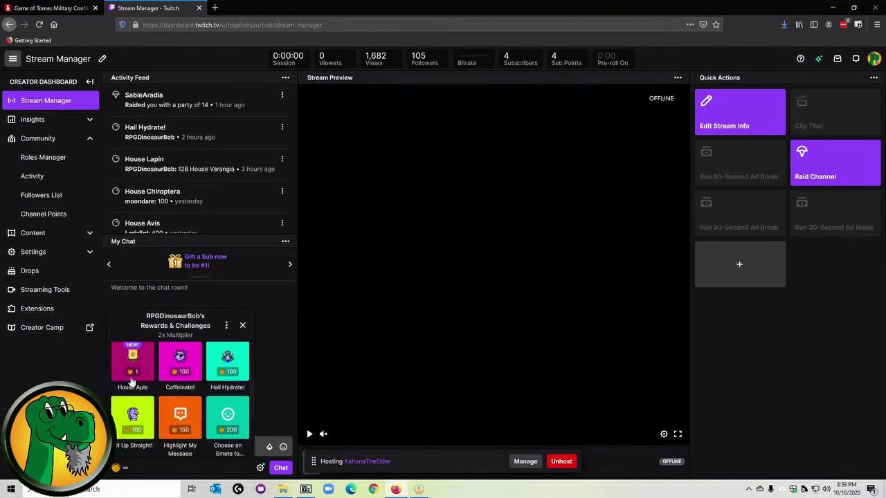
pyautogui.scroll(2, 142, 373)
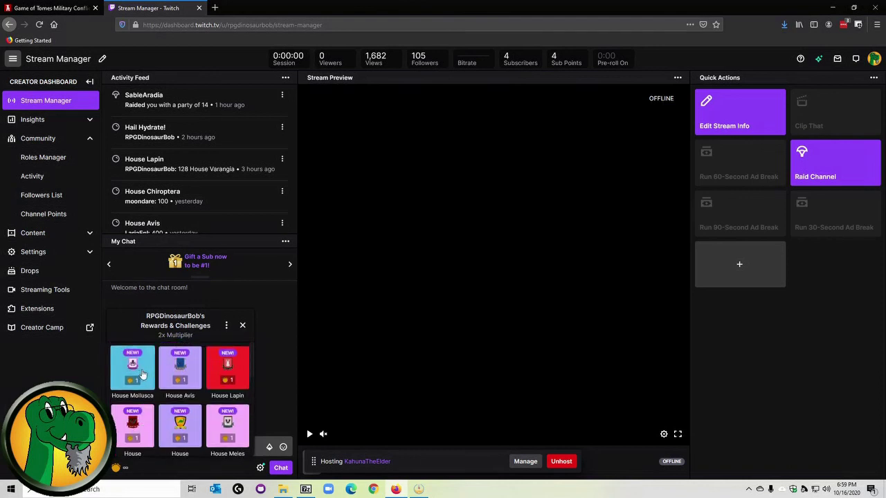
pyautogui.scroll(-3, 142, 373)
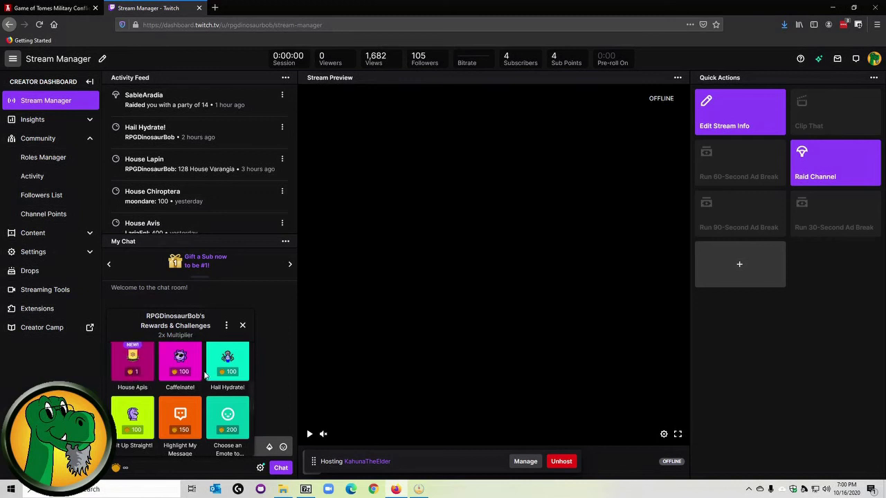
pyautogui.scroll(-1, 154, 375)
pyautogui.scroll(-1, 153, 394)
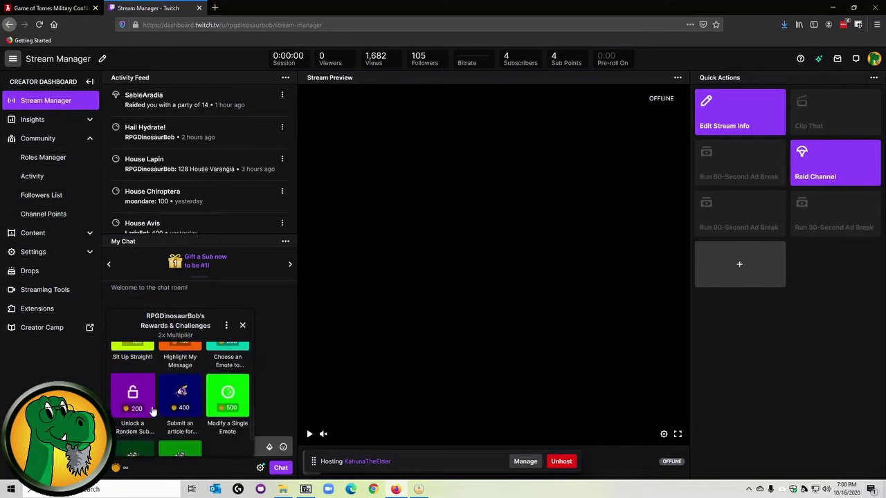
pyautogui.scroll(3, 154, 411)
pyautogui.scroll(4, 152, 412)
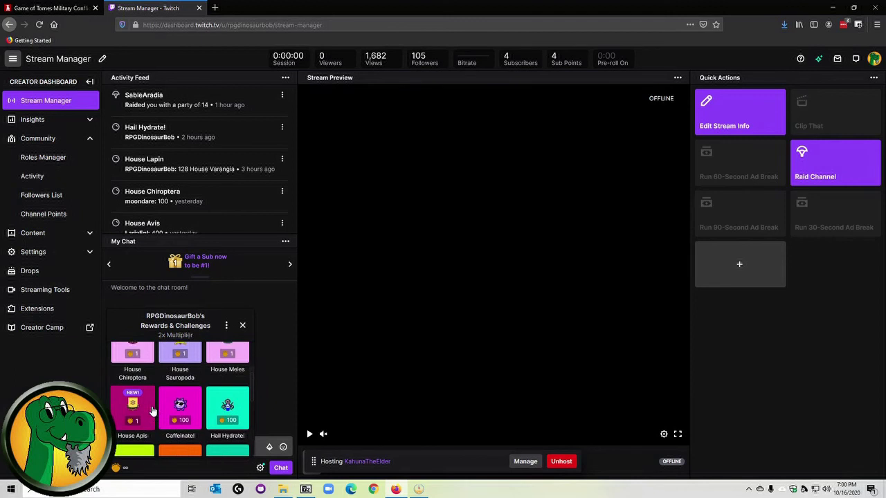